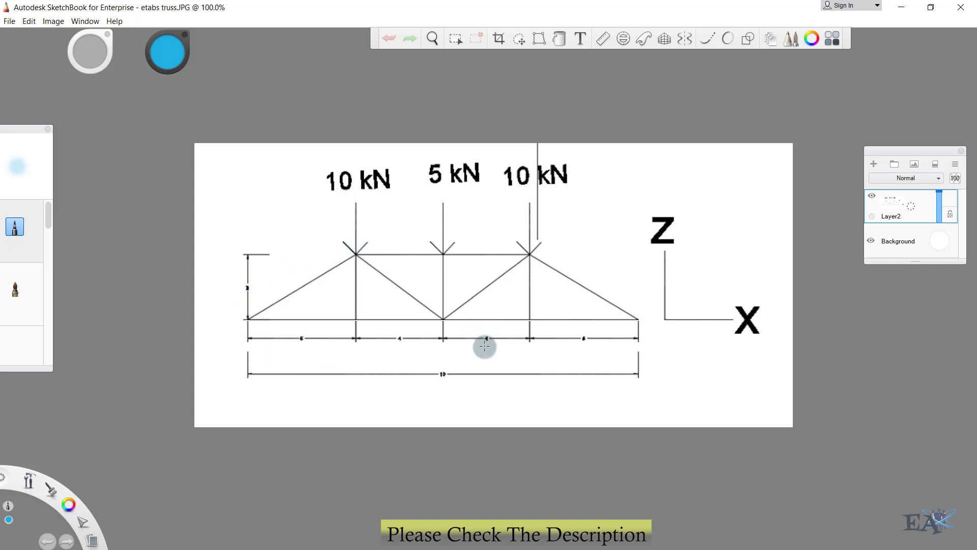
# - Handwrite the bay widths 5, 4, 4 and 5 below the truss and the height 3 beside it
pyautogui.moveTo(296, 335)
pyautogui.mouseDown()
pyautogui.moveTo(294, 358)
pyautogui.moveTo(308, 330)
pyautogui.mouseUp()
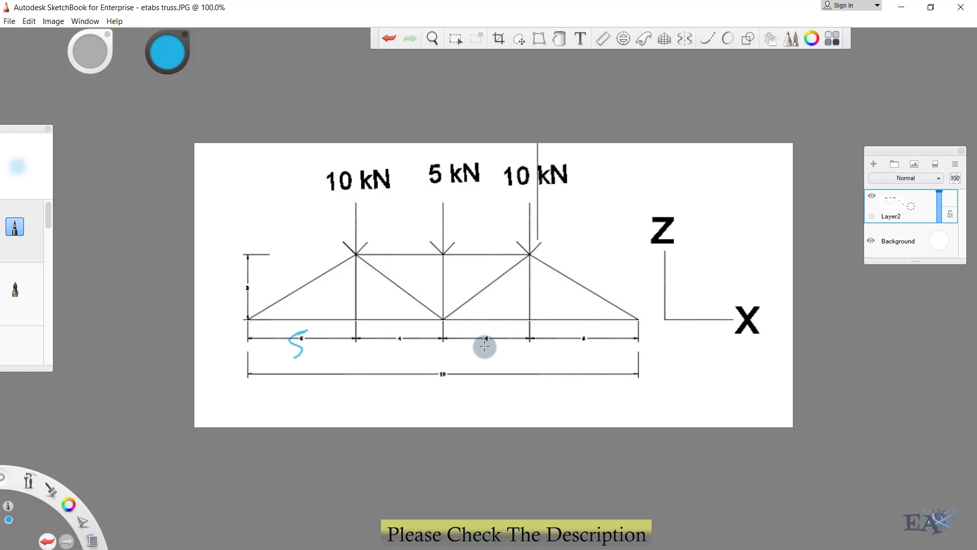
pyautogui.moveTo(396, 330)
pyautogui.mouseDown()
pyautogui.moveTo(381, 348)
pyautogui.moveTo(406, 345)
pyautogui.mouseUp()
pyautogui.moveTo(396, 332); pyautogui.dragTo(394, 359)
pyautogui.moveTo(501, 324); pyautogui.dragTo(480, 346)
pyautogui.moveTo(480, 346)
pyautogui.mouseDown()
pyautogui.moveTo(506, 342)
pyautogui.moveTo(496, 362)
pyautogui.mouseUp()
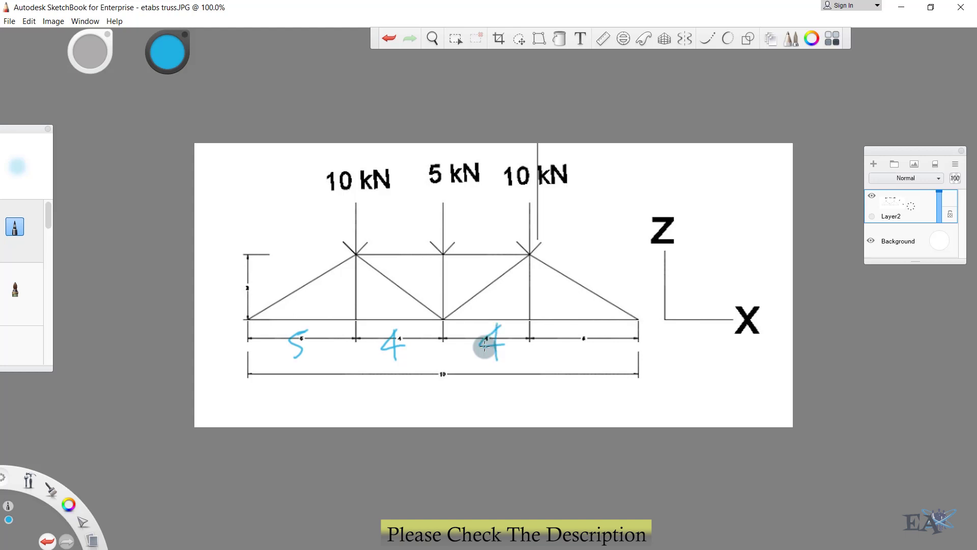
pyautogui.moveTo(584, 331)
pyautogui.mouseDown()
pyautogui.moveTo(574, 362)
pyautogui.moveTo(614, 329)
pyautogui.mouseUp()
pyautogui.moveTo(225, 279)
pyautogui.mouseDown()
pyautogui.moveTo(244, 286)
pyautogui.moveTo(223, 302)
pyautogui.mouseUp()
# - Sketch labelled X, Y and Z axis arrows at the truss supports and underline the 10 kN, 5 kN and 10 kN loads
pyautogui.moveTo(630, 322)
pyautogui.mouseDown()
pyautogui.moveTo(670, 322)
pyautogui.moveTo(664, 333)
pyautogui.moveTo(708, 322)
pyautogui.moveTo(683, 338)
pyautogui.mouseUp()
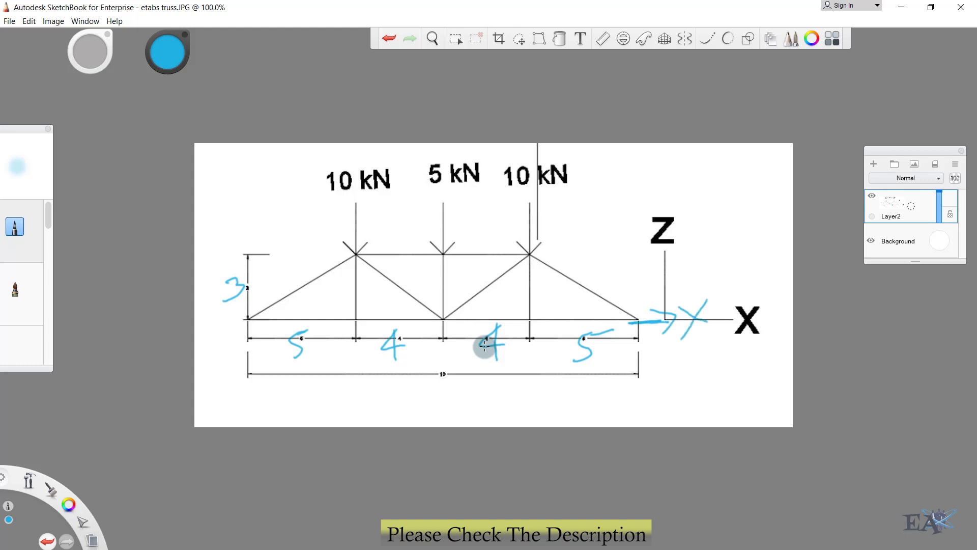
pyautogui.moveTo(249, 313)
pyautogui.mouseDown()
pyautogui.moveTo(197, 371)
pyautogui.moveTo(221, 362)
pyautogui.moveTo(217, 391)
pyautogui.mouseUp()
pyautogui.moveTo(227, 377)
pyautogui.mouseDown()
pyautogui.moveTo(212, 416)
pyautogui.moveTo(222, 401)
pyautogui.mouseUp()
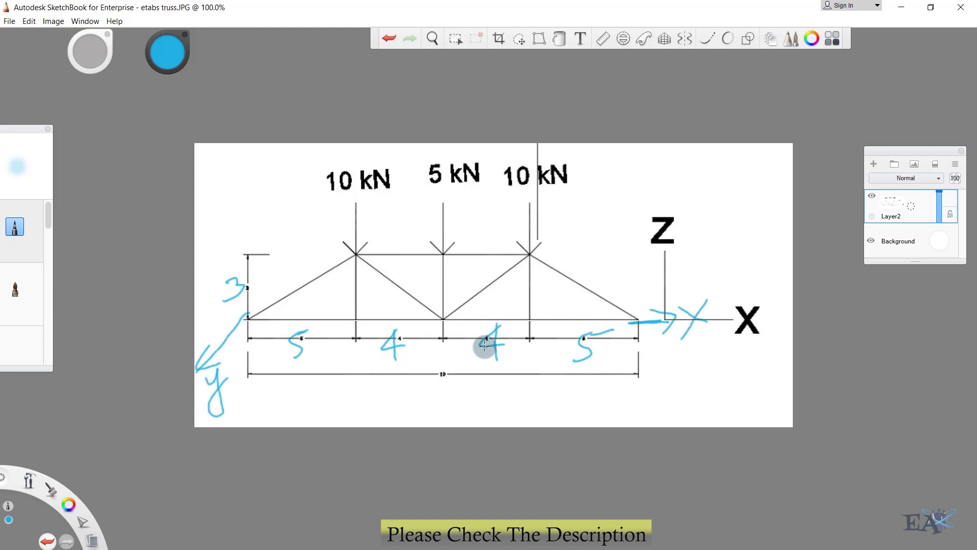
pyautogui.moveTo(247, 319)
pyautogui.mouseDown()
pyautogui.moveTo(238, 194)
pyautogui.moveTo(256, 214)
pyautogui.mouseUp()
pyautogui.moveTo(223, 175)
pyautogui.mouseDown()
pyautogui.moveTo(252, 166)
pyautogui.moveTo(264, 178)
pyautogui.mouseUp()
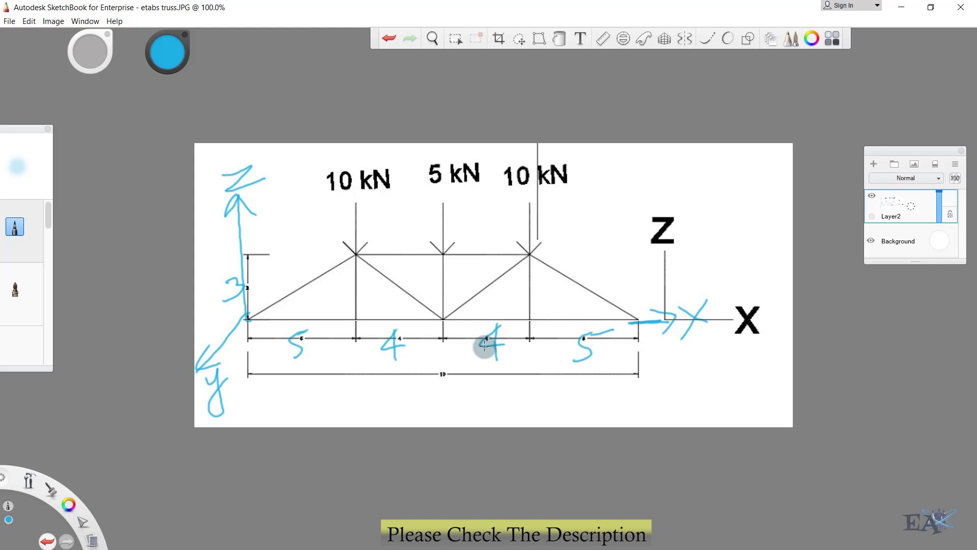
pyautogui.moveTo(324, 201); pyautogui.dragTo(566, 185)
pyautogui.moveTo(506, 193); pyautogui.dragTo(573, 184)
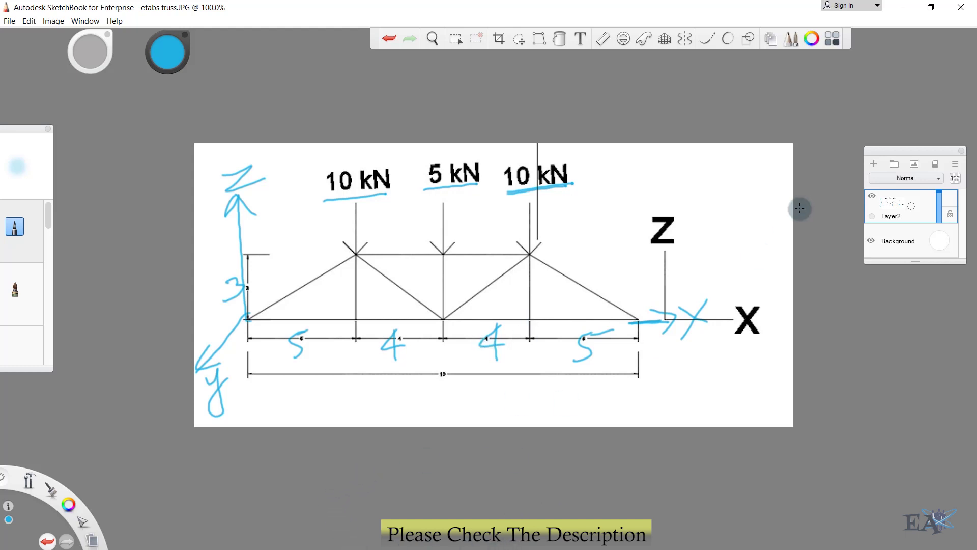
# - Switch to ETABS and start a new model
pyautogui.click(905, 5)
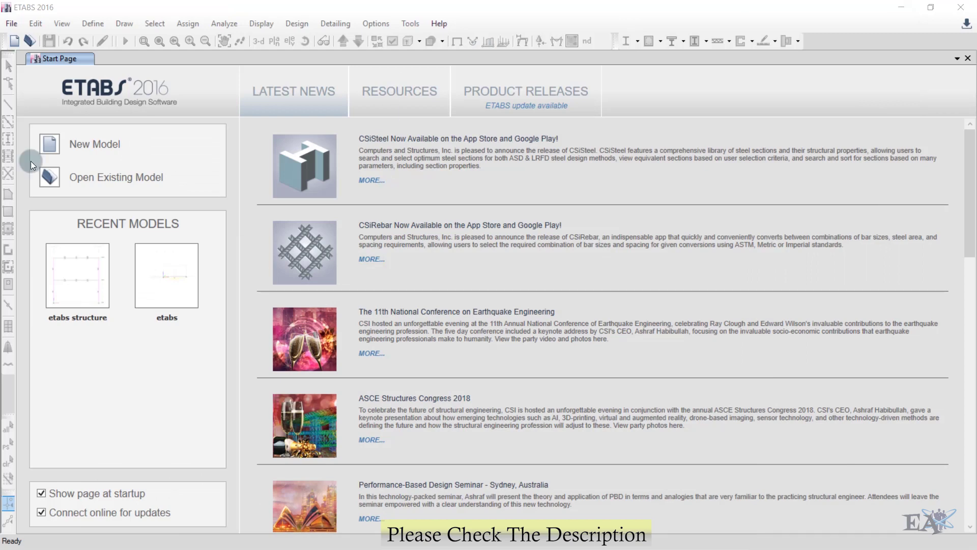
pyautogui.click(12, 24)
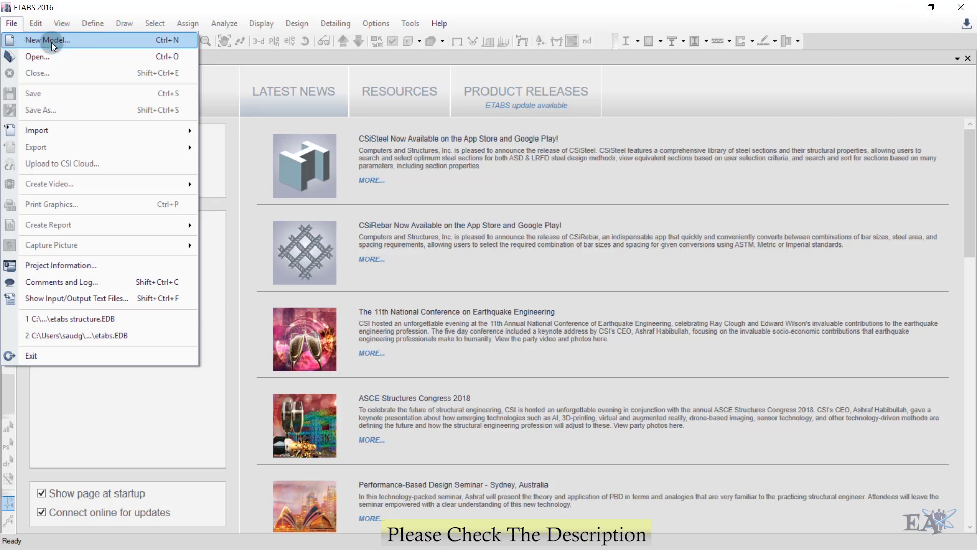
pyautogui.click(230, 191)
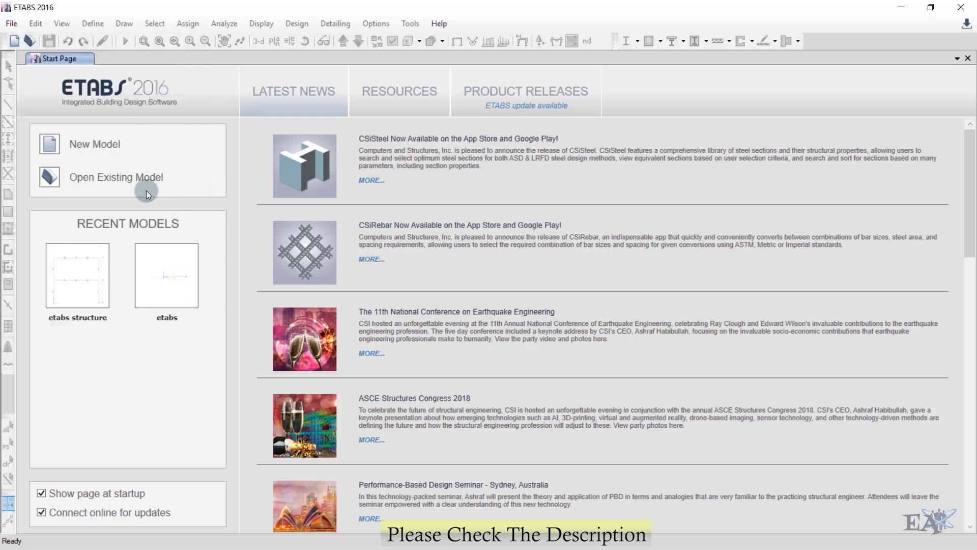
pyautogui.click(79, 146)
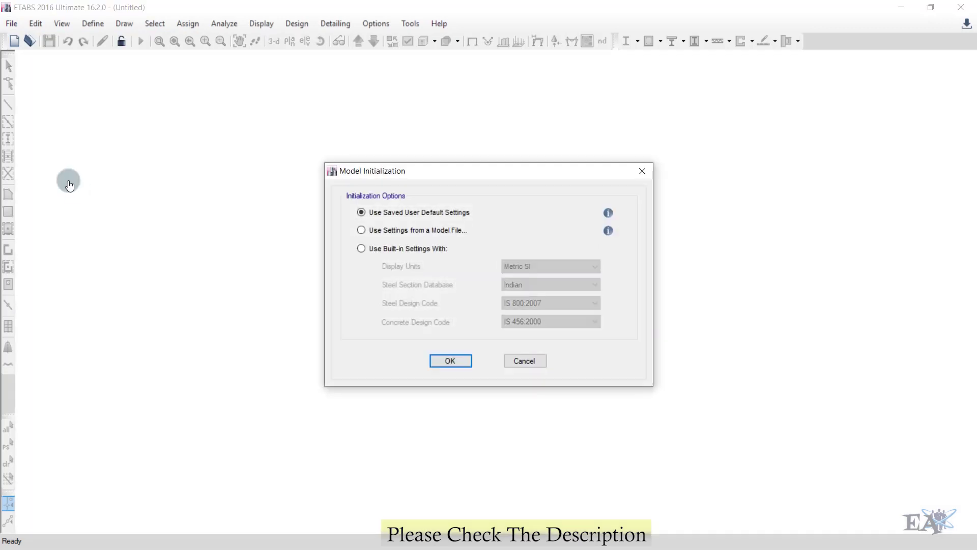
# - Initialize the model with built-in settings: Metric SI units, Indian steel sections, IS 800:2007 and IS 456:2000
pyautogui.click(365, 248)
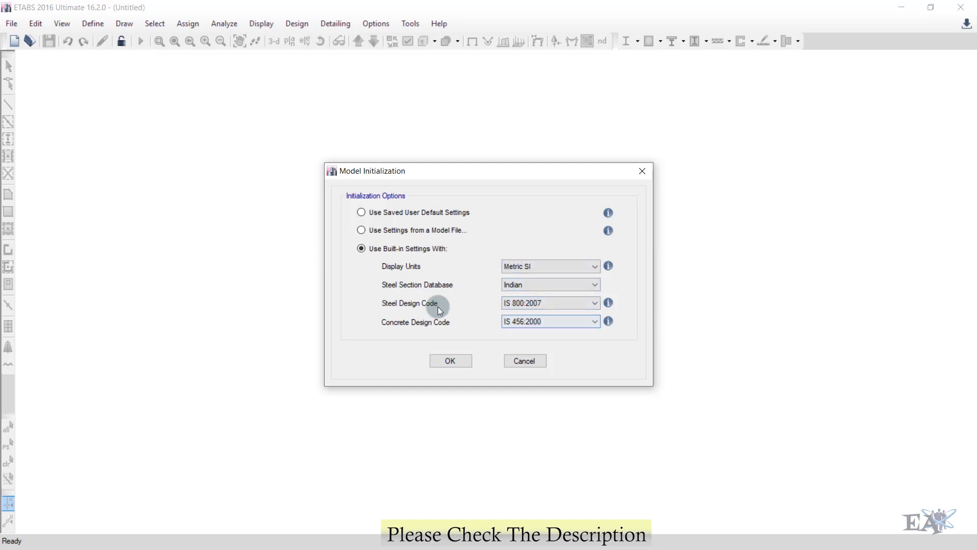
pyautogui.click(508, 265)
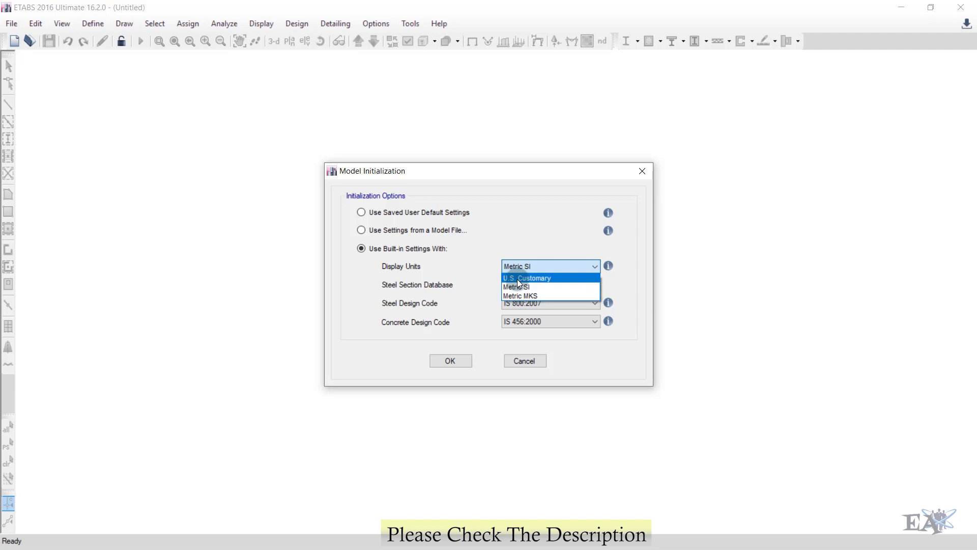
pyautogui.click(518, 264)
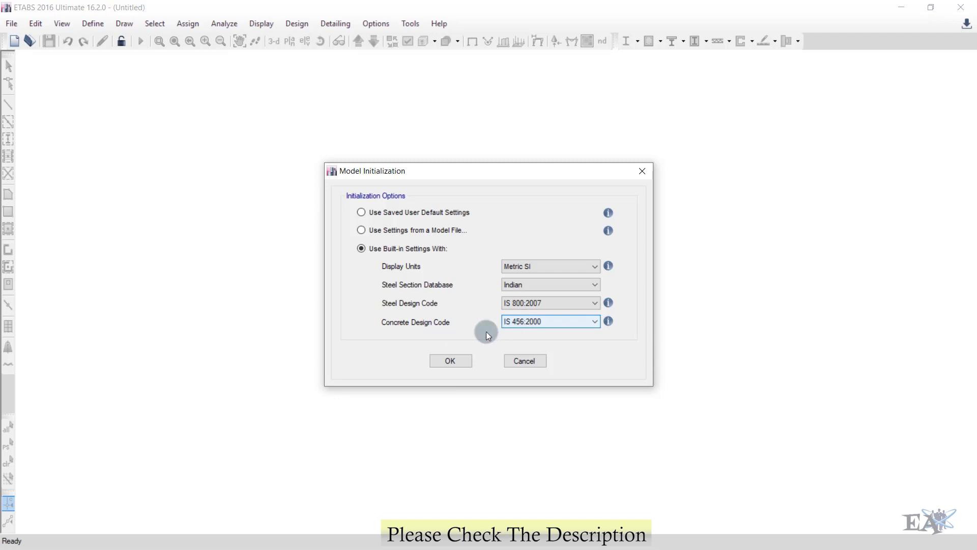
pyautogui.click(462, 360)
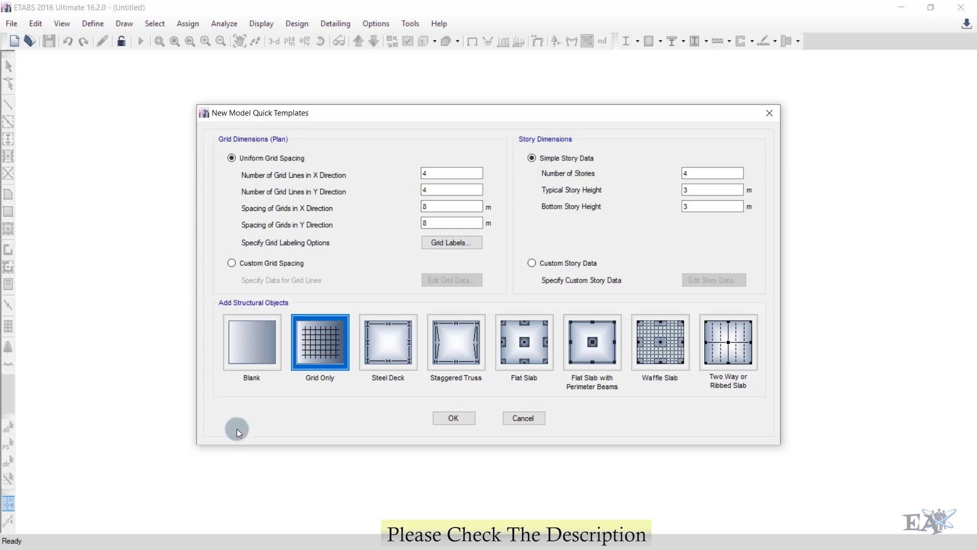
# - Choose custom grid spacing, open the grid data for editing and display it as spacing
pyautogui.click(235, 263)
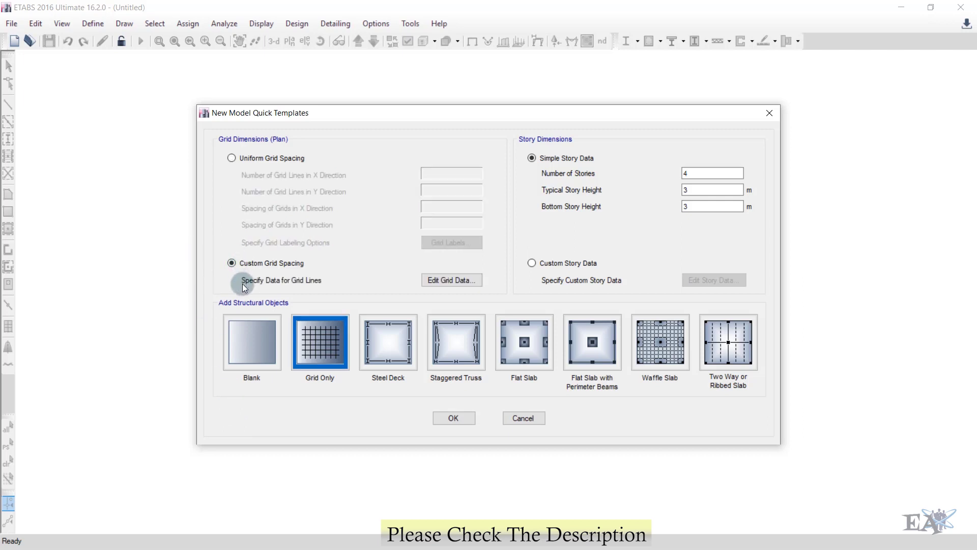
pyautogui.click(439, 279)
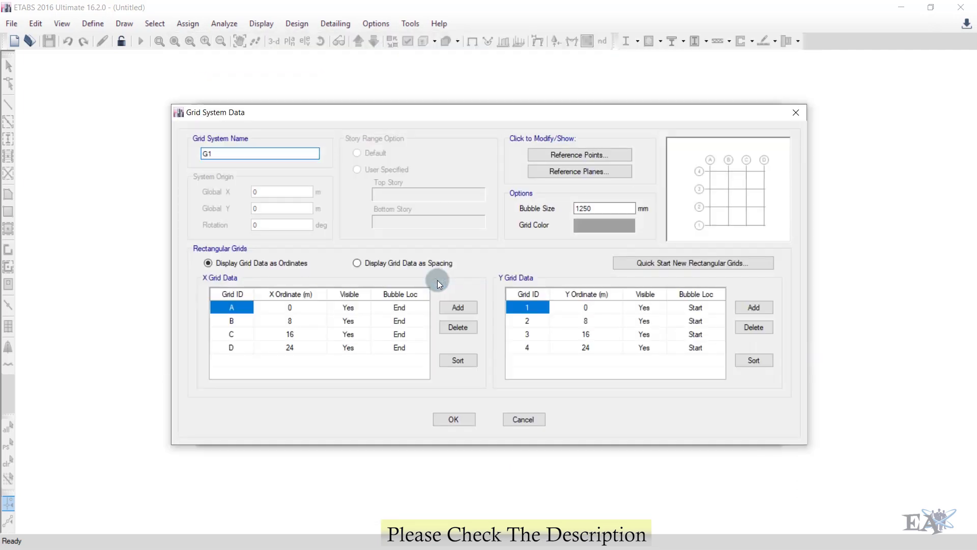
pyautogui.click(219, 153)
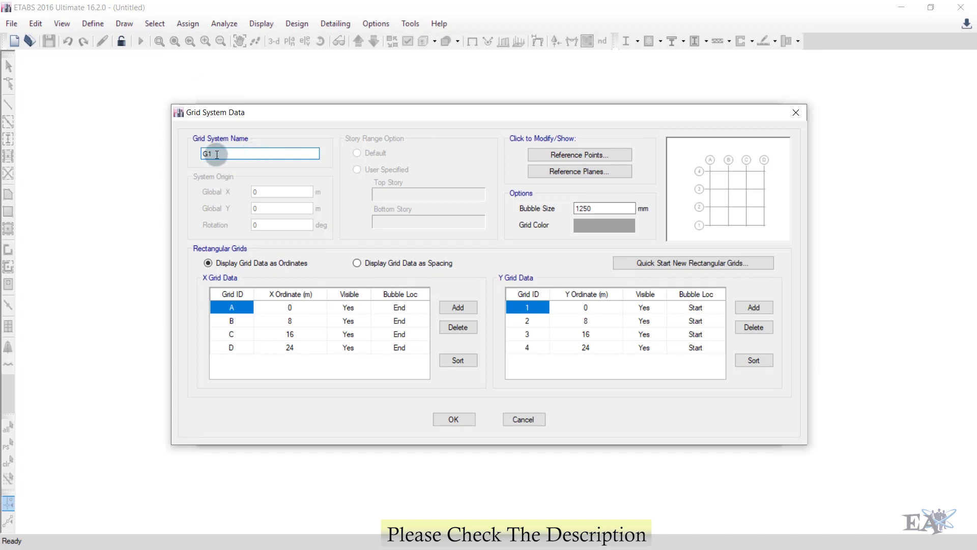
pyautogui.click(221, 278)
pyautogui.click(357, 263)
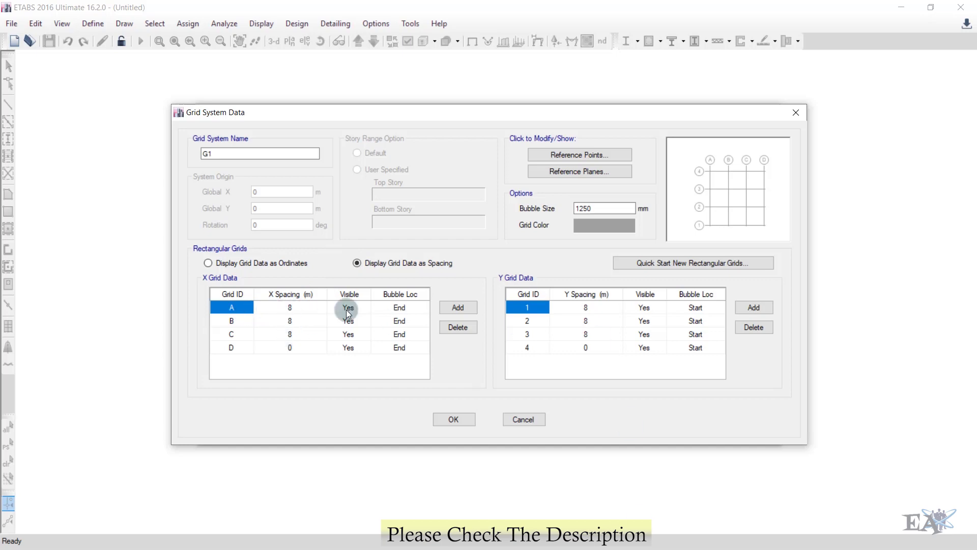
# - Switch to SketchBook and draw slanted grid lines at the first four bottom joints of the truss
pyautogui.press('super')
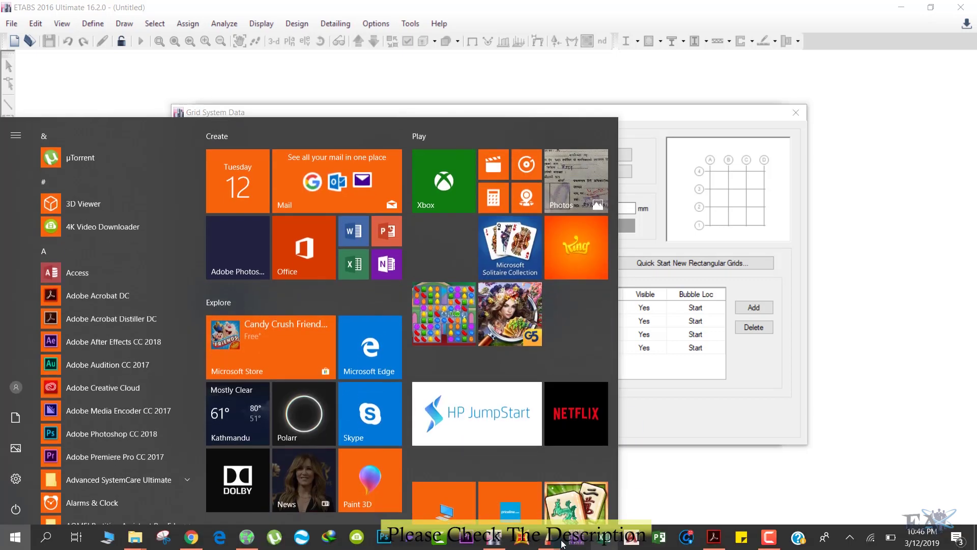
pyautogui.click(554, 539)
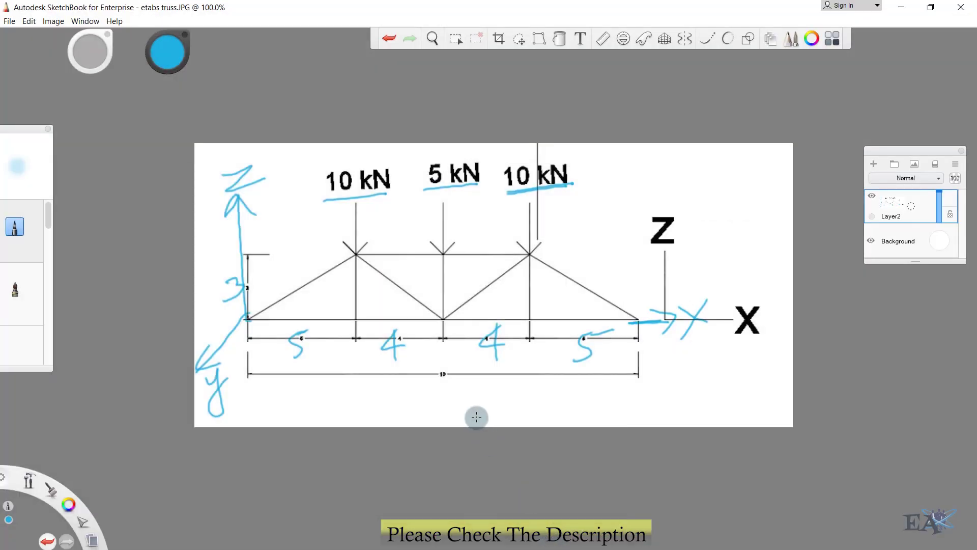
pyautogui.moveTo(245, 317); pyautogui.dragTo(209, 356)
pyautogui.moveTo(237, 322); pyautogui.dragTo(211, 350)
pyautogui.moveTo(353, 320); pyautogui.dragTo(310, 376)
pyautogui.moveTo(447, 320)
pyautogui.mouseDown()
pyautogui.moveTo(409, 382)
pyautogui.moveTo(411, 373)
pyautogui.mouseUp()
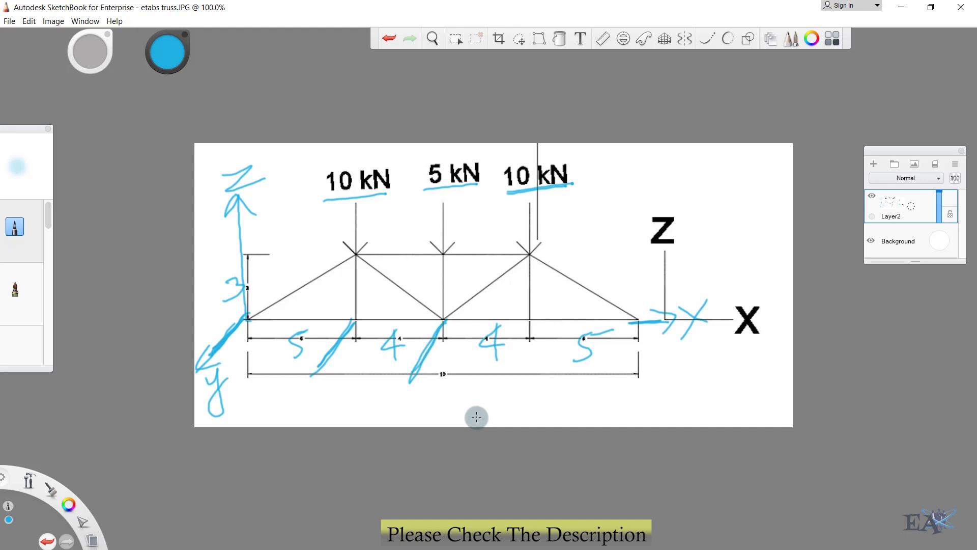
pyautogui.moveTo(527, 320)
pyautogui.mouseDown()
pyautogui.moveTo(506, 381)
pyautogui.moveTo(509, 368)
pyautogui.mouseUp()
# - Label the four sketched grid lines A, B, C and D
pyautogui.moveTo(197, 345)
pyautogui.mouseDown()
pyautogui.moveTo(204, 319)
pyautogui.moveTo(219, 346)
pyautogui.moveTo(221, 324)
pyautogui.mouseUp()
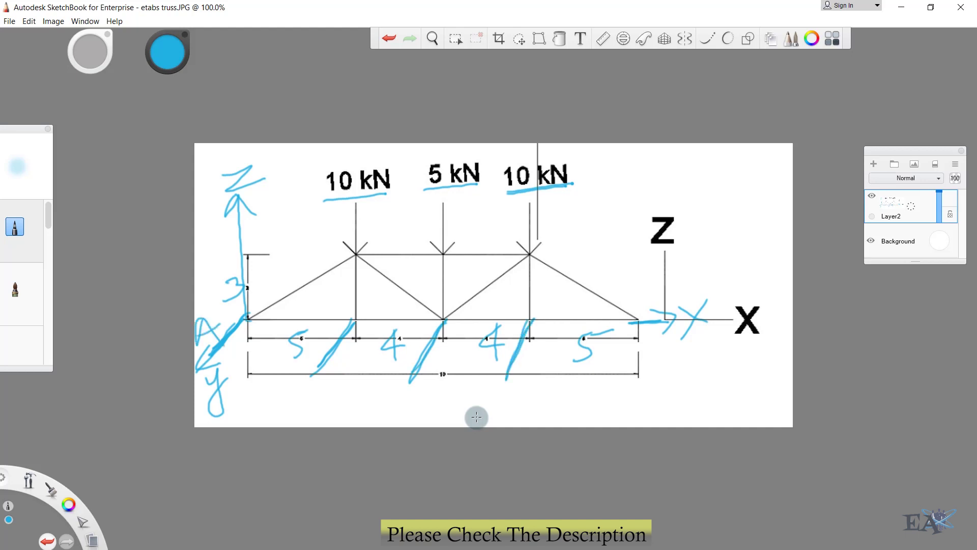
pyautogui.moveTo(288, 389); pyautogui.dragTo(294, 410)
pyautogui.moveTo(379, 398); pyautogui.dragTo(406, 415)
pyautogui.moveTo(502, 393); pyautogui.dragTo(505, 413)
pyautogui.moveTo(501, 390)
pyautogui.mouseDown()
pyautogui.moveTo(523, 401)
pyautogui.moveTo(505, 414)
pyautogui.mouseUp()
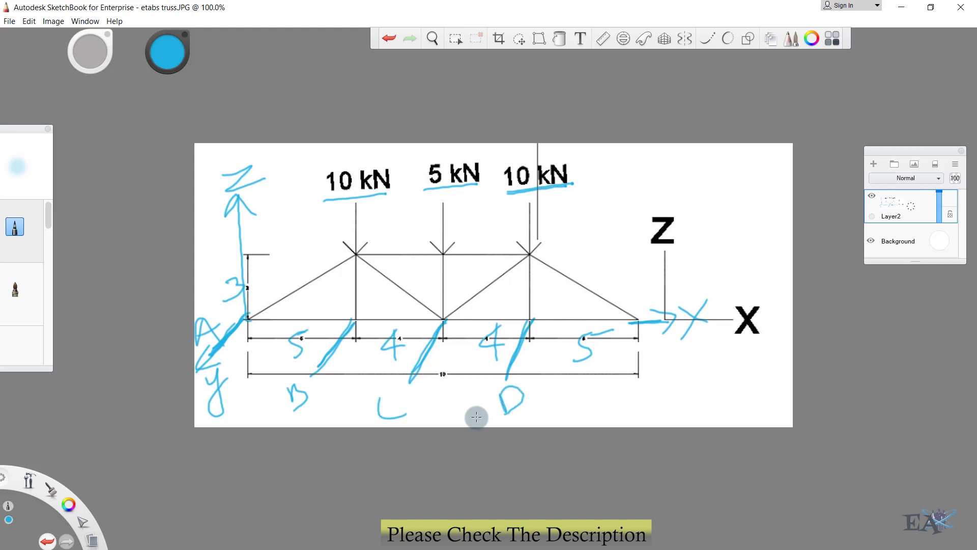
# - Draw spacing arrows for bays A–B, B–C and C–D, striking out a trial 8 and emphasizing the 5 and 4 spacings
pyautogui.moveTo(233, 336); pyautogui.dragTo(321, 341)
pyautogui.moveTo(300, 325)
pyautogui.mouseDown()
pyautogui.moveTo(328, 337)
pyautogui.moveTo(313, 349)
pyautogui.mouseUp()
pyautogui.moveTo(226, 326)
pyautogui.mouseDown()
pyautogui.moveTo(258, 365)
pyautogui.moveTo(265, 340)
pyautogui.mouseUp()
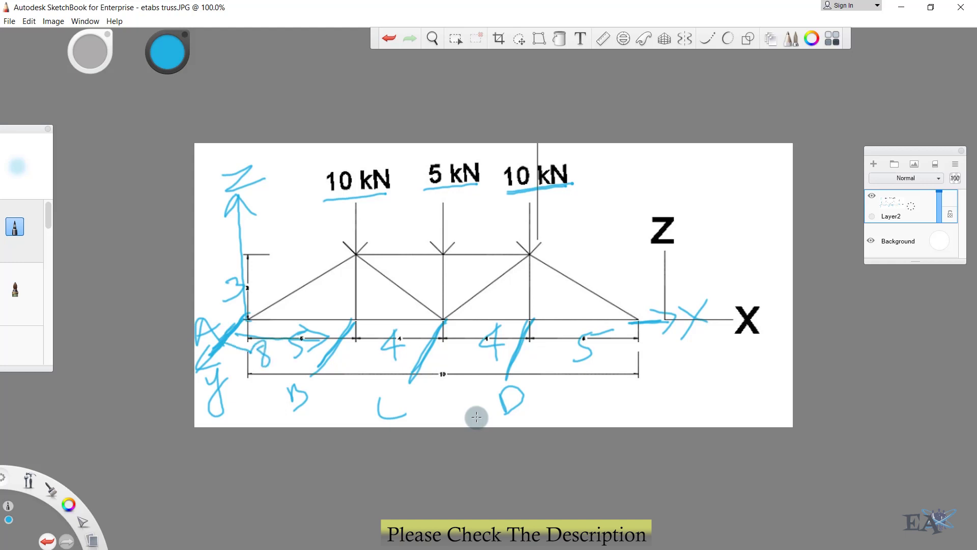
pyautogui.moveTo(331, 352)
pyautogui.mouseDown()
pyautogui.moveTo(351, 362)
pyautogui.moveTo(404, 353)
pyautogui.moveTo(393, 366)
pyautogui.mouseUp()
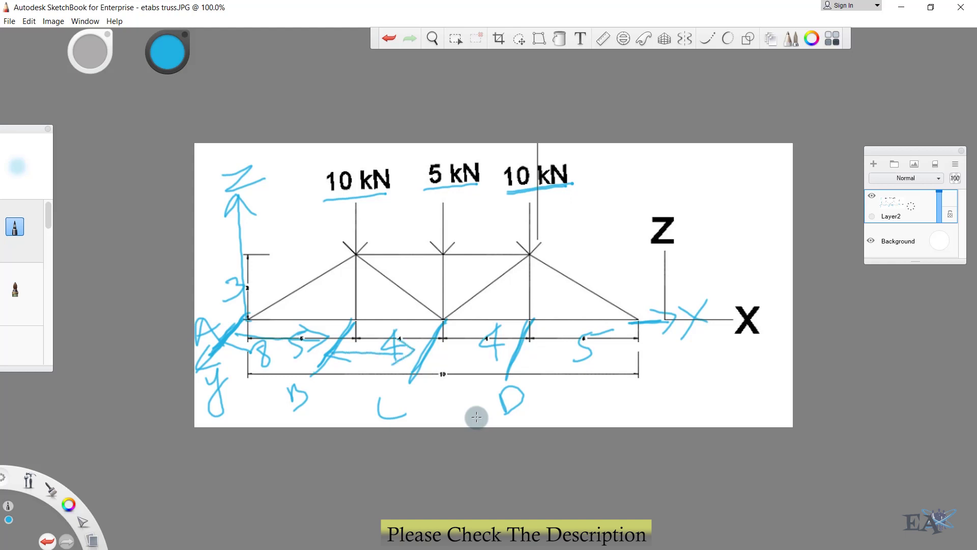
pyautogui.moveTo(259, 348)
pyautogui.mouseDown()
pyautogui.moveTo(255, 368)
pyautogui.moveTo(296, 342)
pyautogui.mouseUp()
pyautogui.moveTo(266, 382); pyautogui.dragTo(294, 361)
pyautogui.moveTo(399, 339)
pyautogui.mouseDown()
pyautogui.moveTo(414, 347)
pyautogui.moveTo(400, 365)
pyautogui.mouseUp()
pyautogui.moveTo(358, 339)
pyautogui.mouseDown()
pyautogui.moveTo(378, 325)
pyautogui.moveTo(377, 355)
pyautogui.mouseUp()
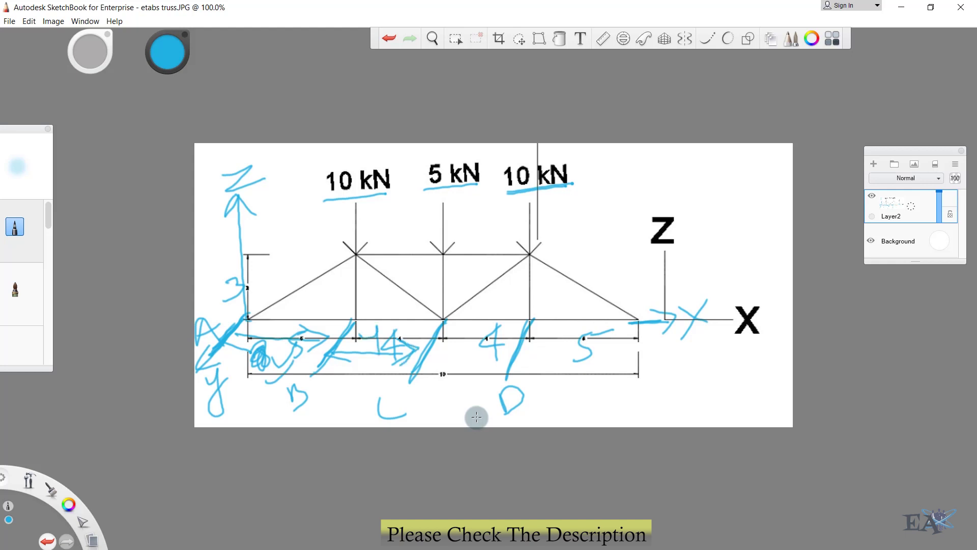
pyautogui.moveTo(503, 360)
pyautogui.mouseDown()
pyautogui.moveTo(429, 354)
pyautogui.moveTo(511, 349)
pyautogui.moveTo(512, 370)
pyautogui.mouseUp()
pyautogui.moveTo(446, 349); pyautogui.dragTo(460, 372)
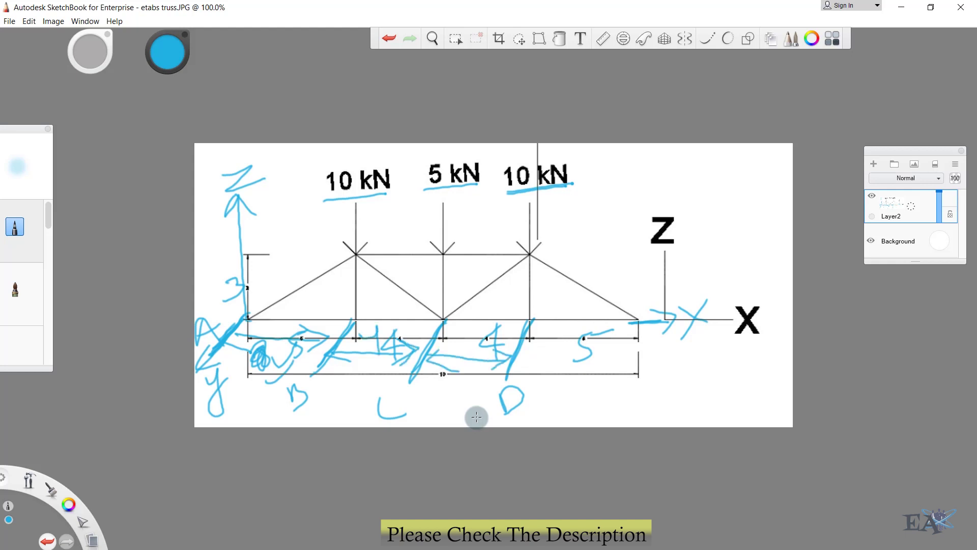
# - Label the truss's last grid line E and mark it at the far support
pyautogui.moveTo(647, 393); pyautogui.dragTo(645, 411)
pyautogui.moveTo(648, 410)
pyautogui.mouseDown()
pyautogui.moveTo(670, 400)
pyautogui.moveTo(661, 382)
pyautogui.mouseUp()
pyautogui.moveTo(642, 402); pyautogui.dragTo(670, 395)
pyautogui.moveTo(636, 324)
pyautogui.mouseDown()
pyautogui.moveTo(638, 349)
pyautogui.moveTo(641, 325)
pyautogui.mouseUp()
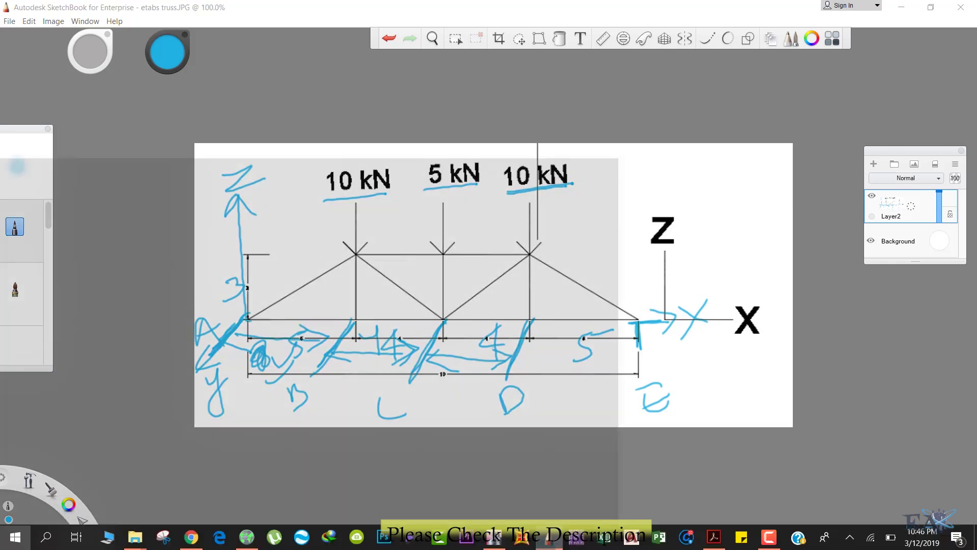
# - Switch to ETABS and set the X spacings of grids A, B, C and D to 5, 4, 4 and 5 m
pyautogui.press('super')
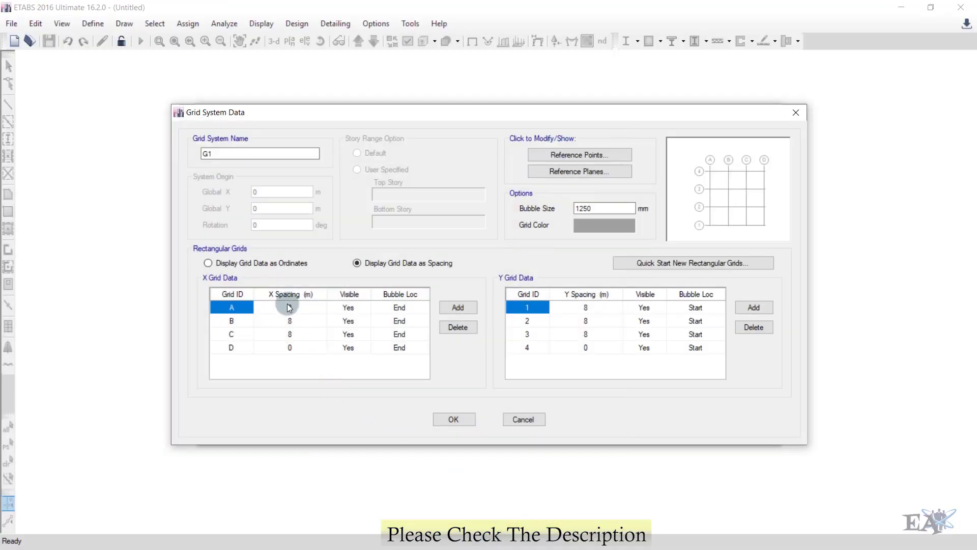
pyautogui.click(288, 305)
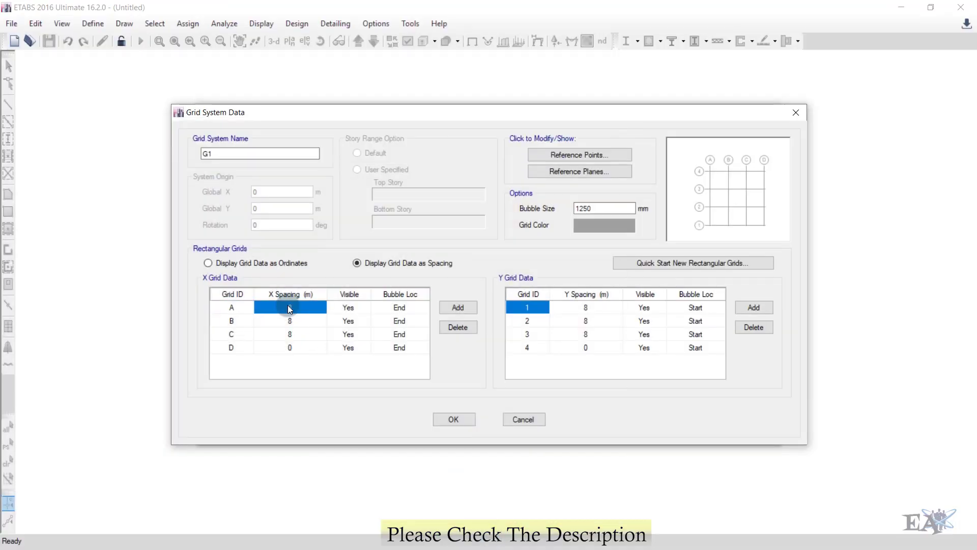
pyautogui.click(288, 306)
pyautogui.write('5')
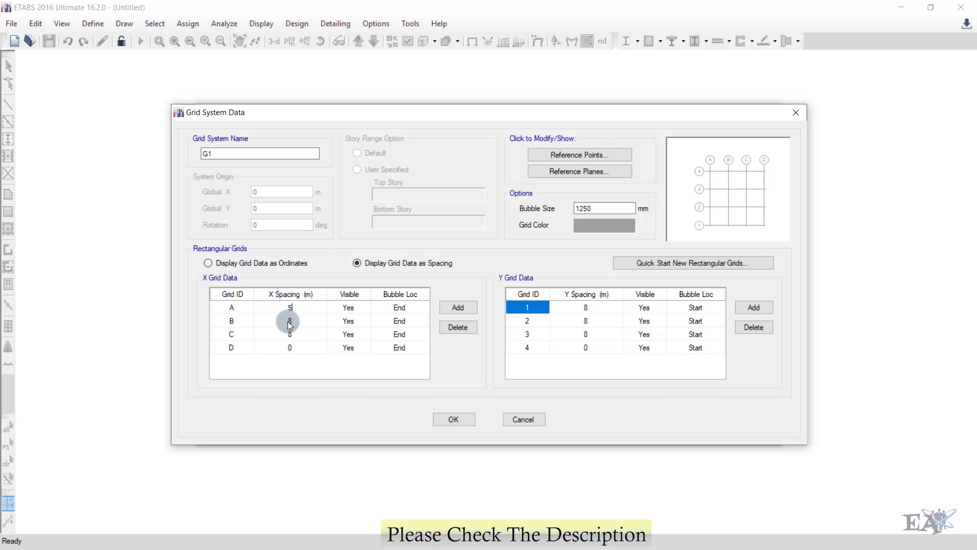
pyautogui.click(289, 321)
pyautogui.write('4')
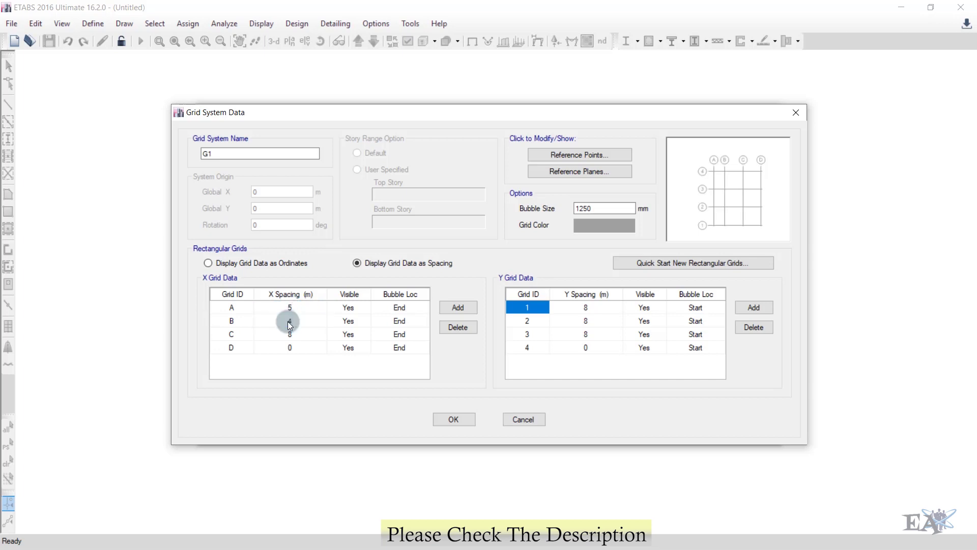
pyautogui.click(295, 335)
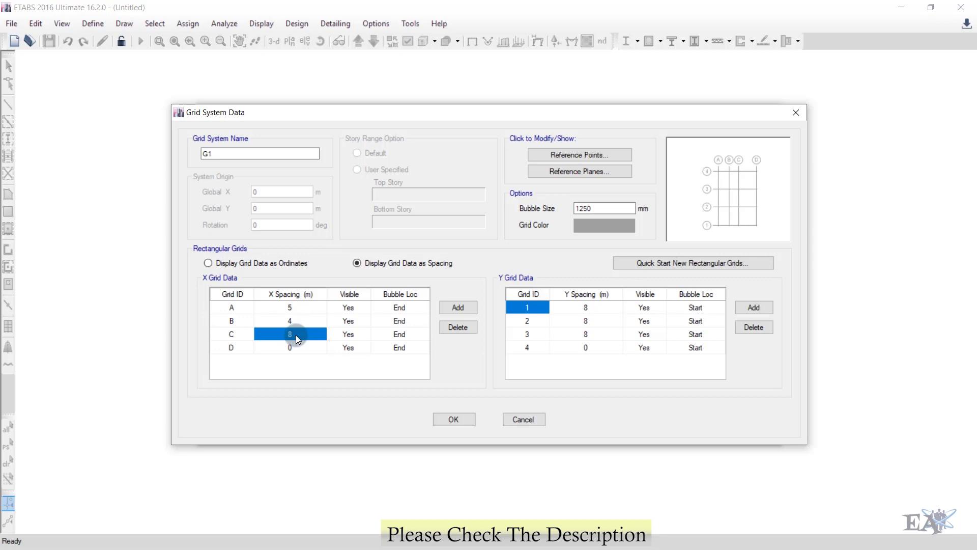
pyautogui.write('4')
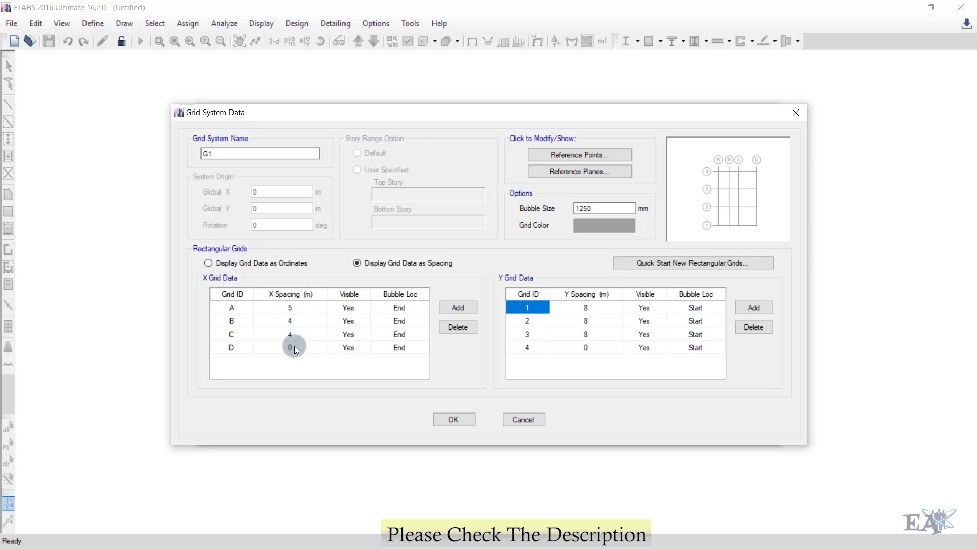
pyautogui.click(295, 348)
pyautogui.write('5')
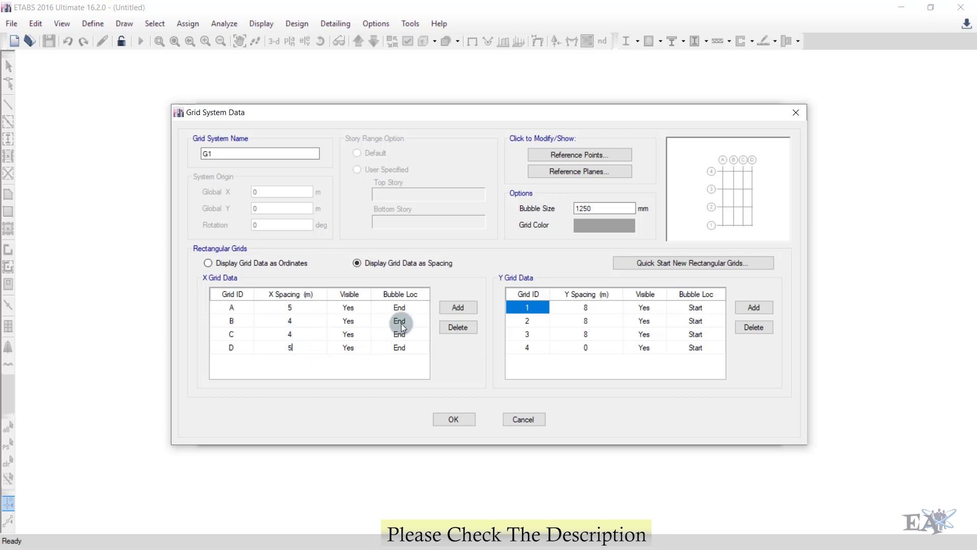
# - Add X grid line E and set grid D's spacing to 5 m
pyautogui.click(457, 308)
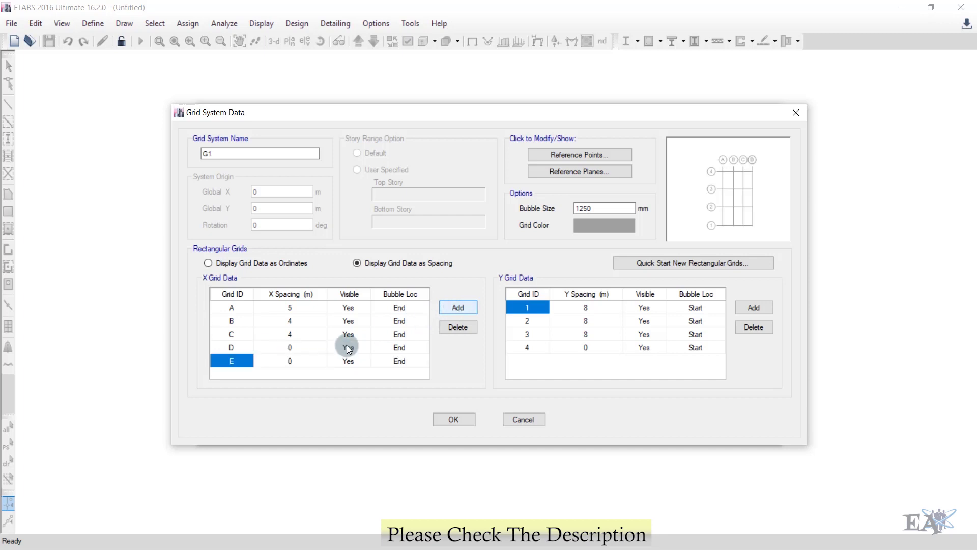
pyautogui.click(300, 343)
pyautogui.click(300, 343)
pyautogui.click(294, 360)
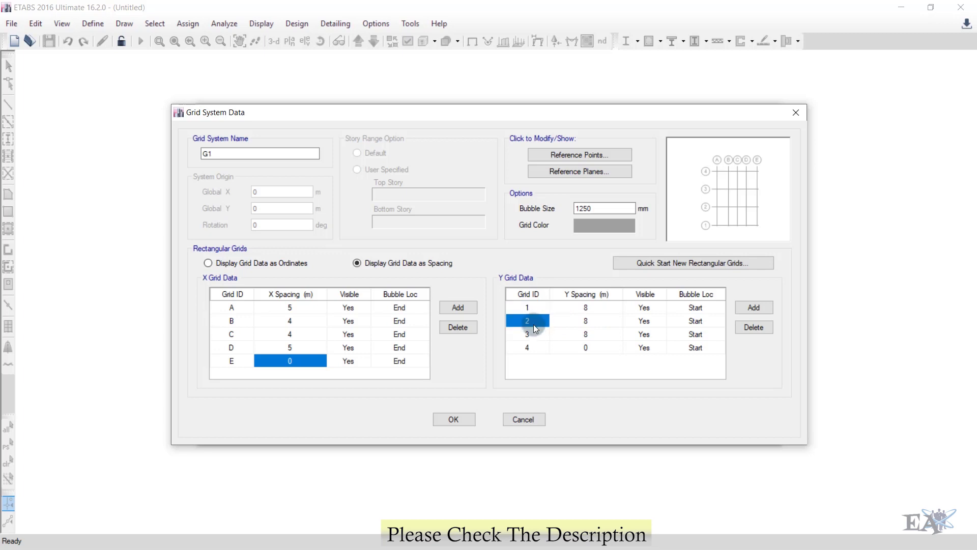
# - Delete Y grid lines 2, 3 and 4 and accept the grid system data
pyautogui.moveTo(534, 328); pyautogui.dragTo(533, 348)
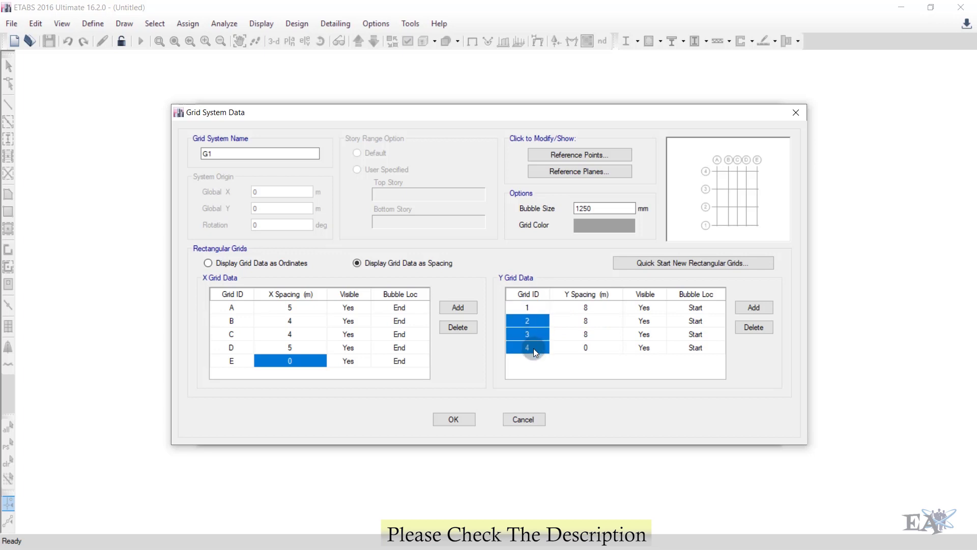
pyautogui.click(750, 327)
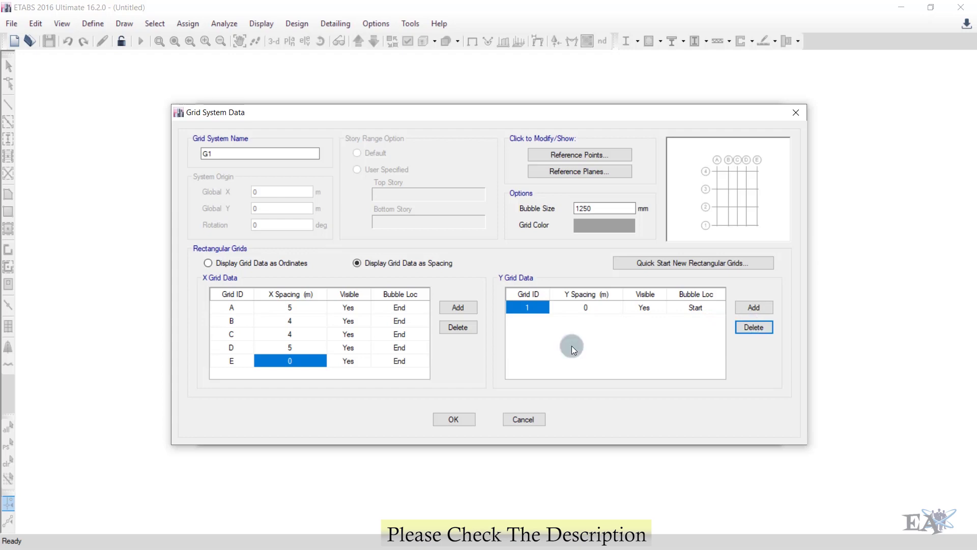
pyautogui.click(455, 416)
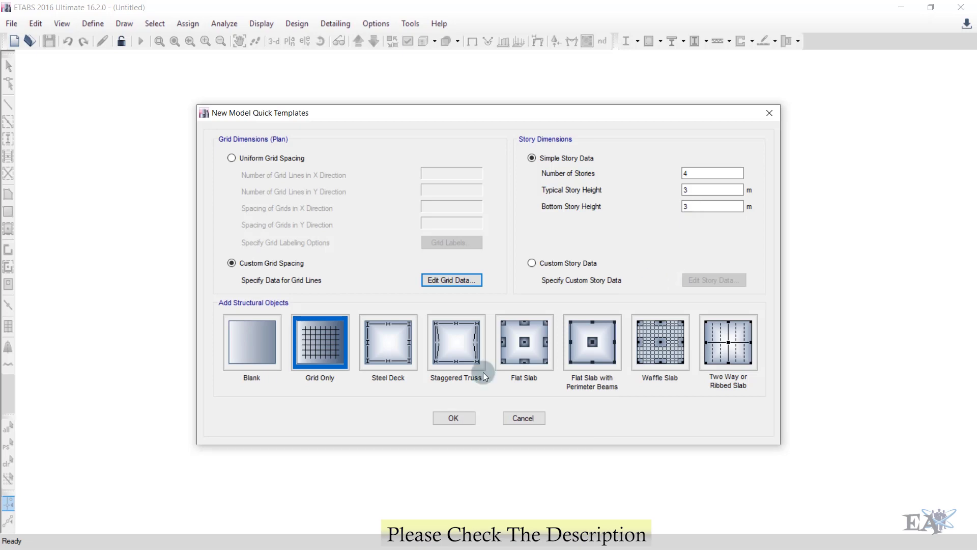
# - Switch to Autodesk SketchBook and trace the truss's bottom and top chords in orange
pyautogui.press('super')
pyautogui.press('super')
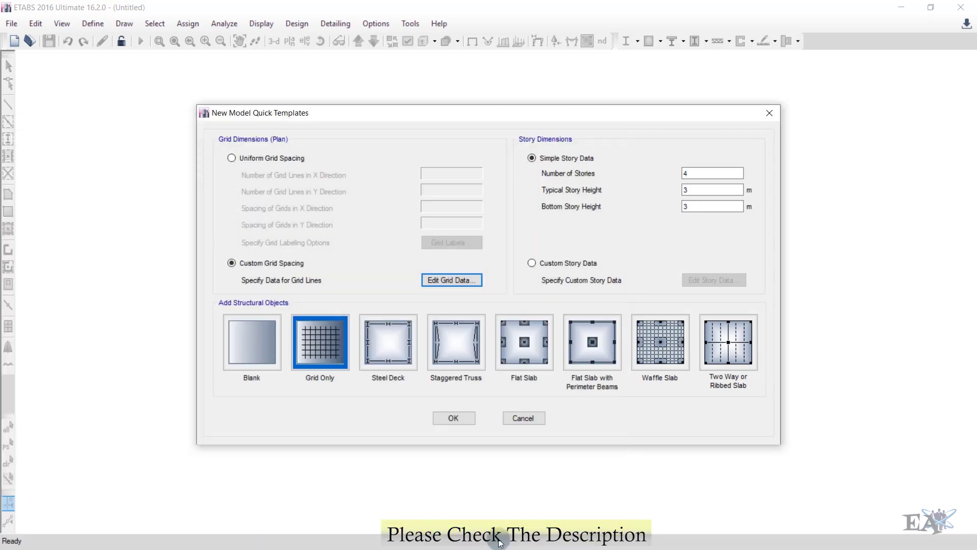
pyautogui.press('super')
pyautogui.click(547, 545)
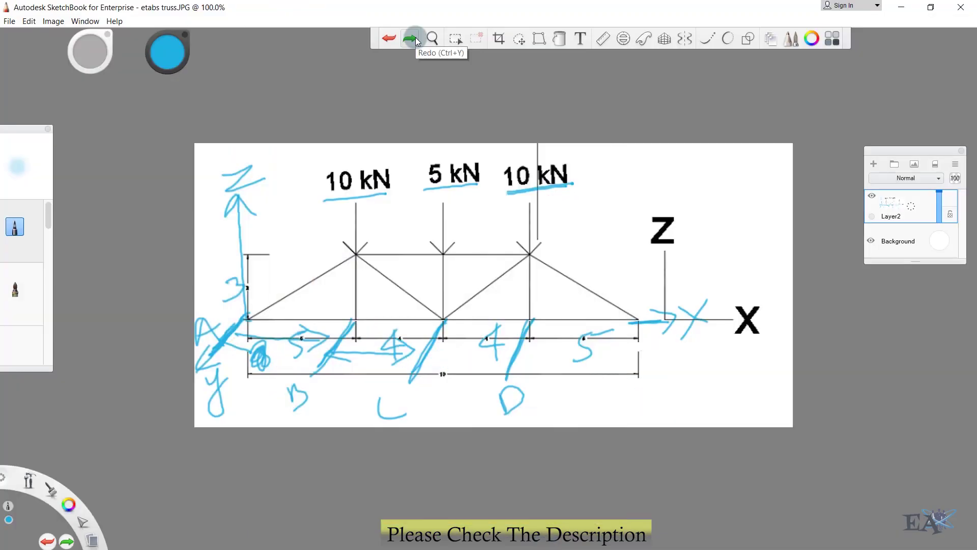
pyautogui.click(168, 51)
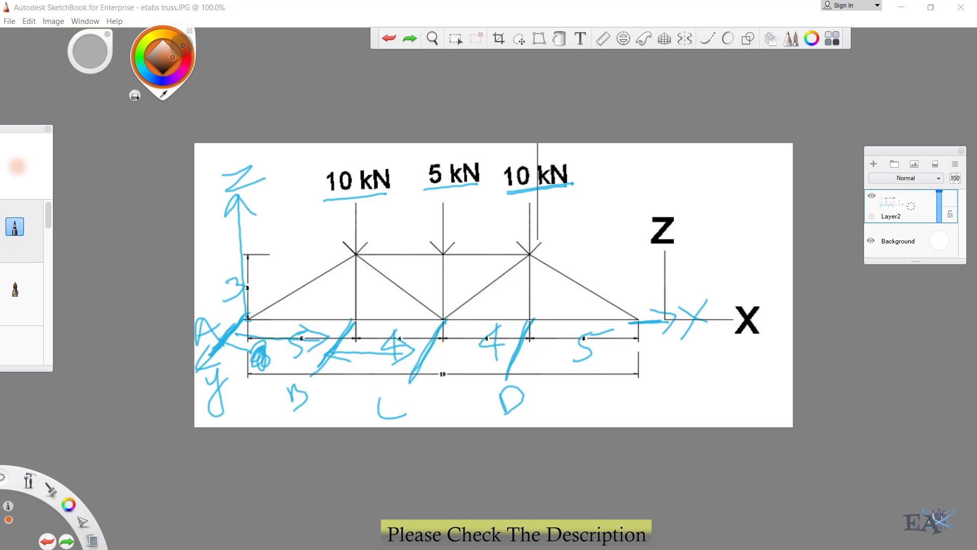
pyautogui.moveTo(248, 320)
pyautogui.mouseDown()
pyautogui.moveTo(637, 320)
pyautogui.moveTo(234, 320)
pyautogui.mouseUp()
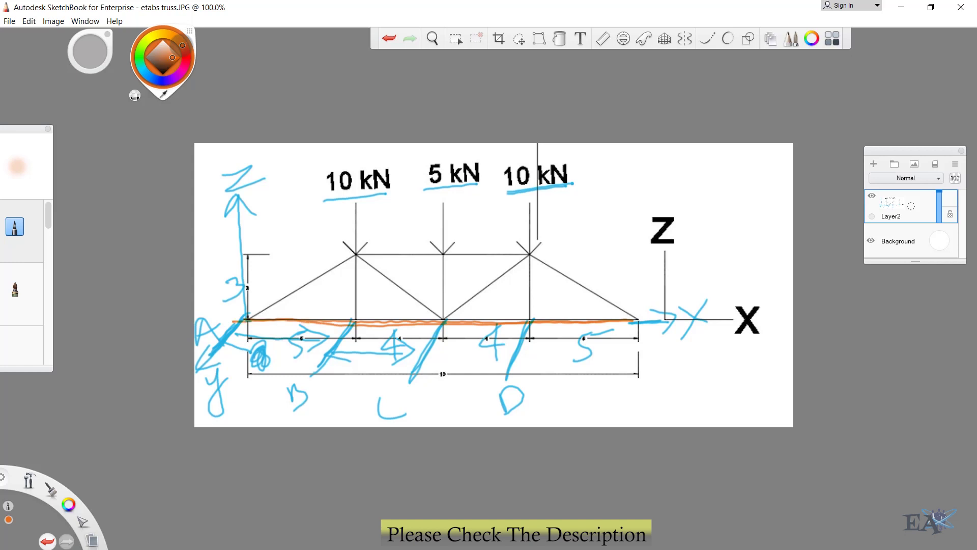
pyautogui.moveTo(354, 256)
pyautogui.mouseDown()
pyautogui.moveTo(529, 252)
pyautogui.moveTo(359, 259)
pyautogui.moveTo(511, 261)
pyautogui.mouseUp()
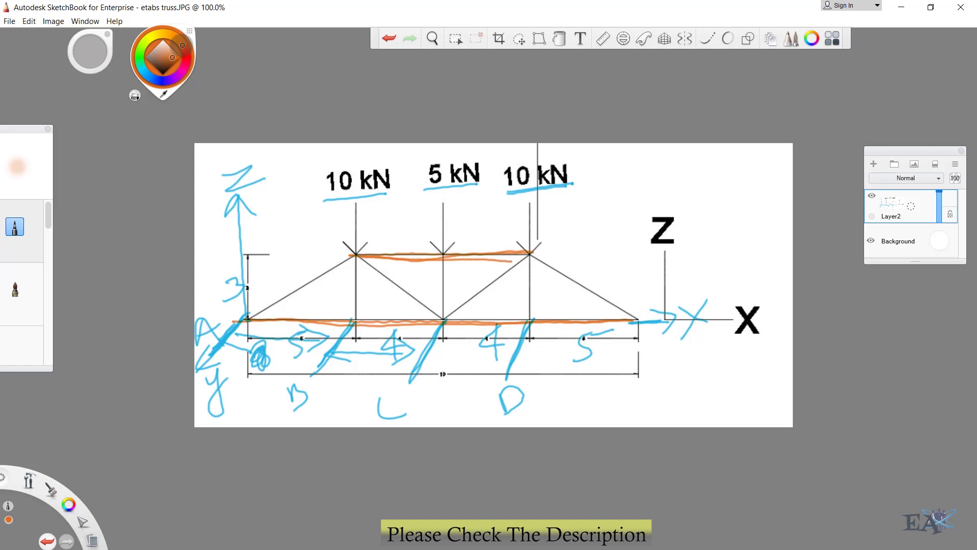
# - Sketch a line with a circled marker above the load labels and an arrow with a handwritten mark beyond the top chord
pyautogui.moveTo(316, 158); pyautogui.dragTo(465, 167)
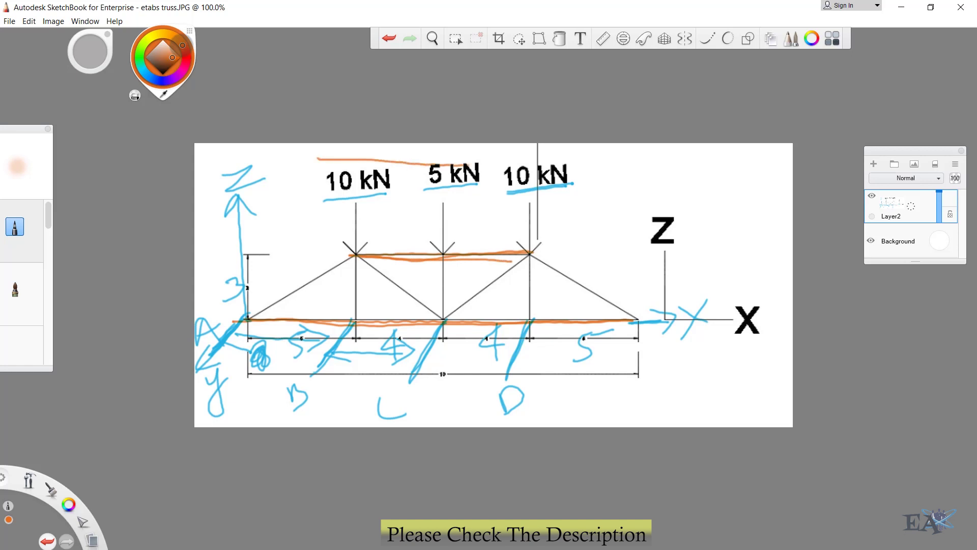
pyautogui.moveTo(398, 152); pyautogui.dragTo(403, 159)
pyautogui.moveTo(524, 253)
pyautogui.mouseDown()
pyautogui.moveTo(591, 247)
pyautogui.moveTo(611, 229)
pyautogui.moveTo(625, 237)
pyautogui.mouseUp()
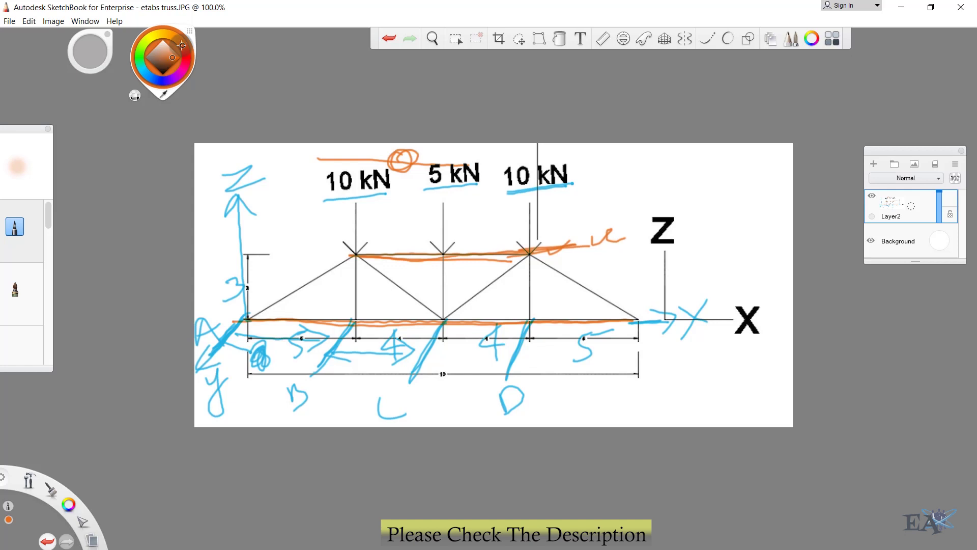
# - Switch back to ETABS and set the number of stories to 1
pyautogui.click(895, 9)
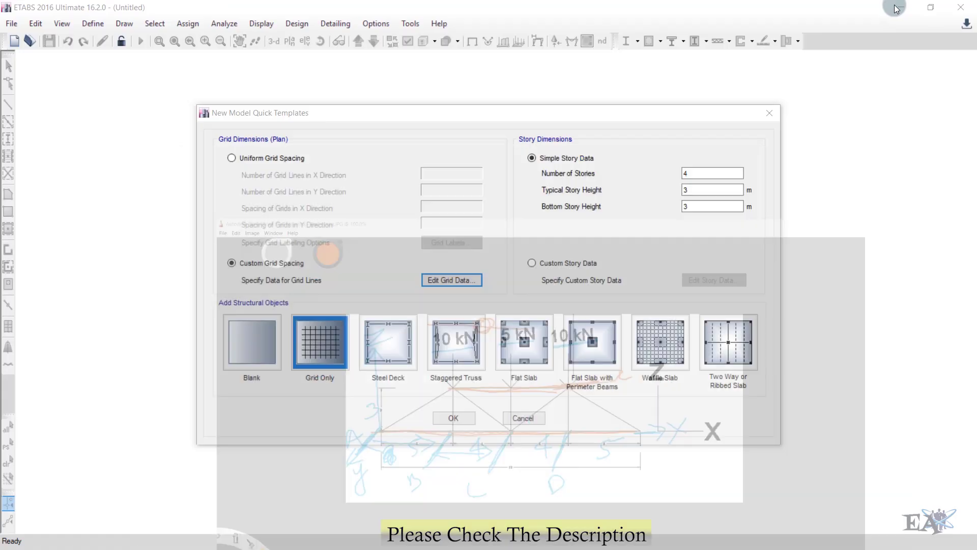
pyautogui.click(662, 174)
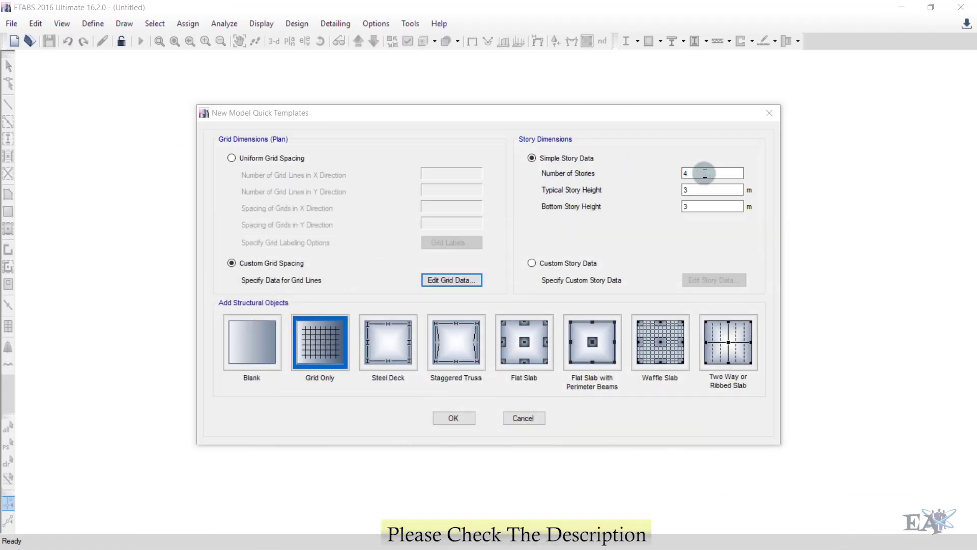
pyautogui.write('1')
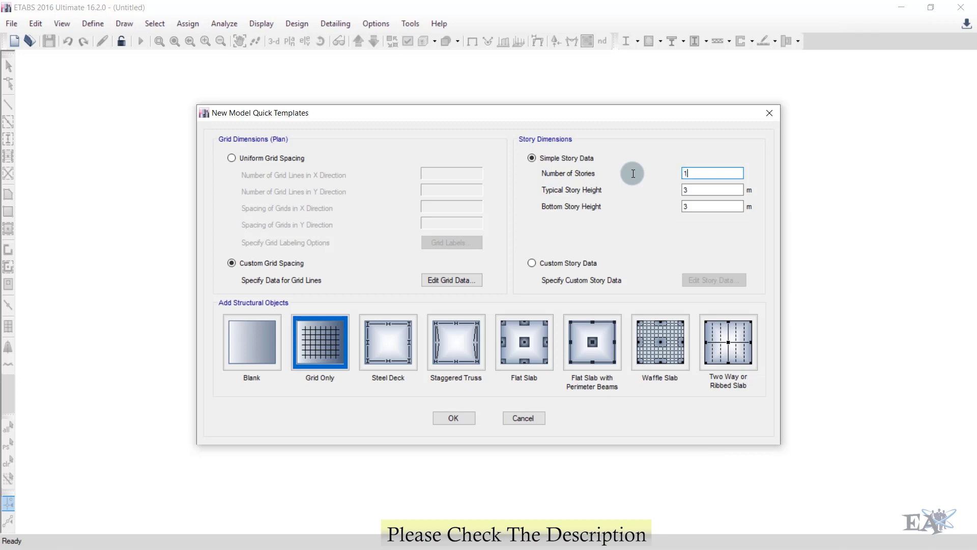
pyautogui.click(701, 192)
# - Change the story dimensions to Custom Story Data, then review and accept the story table
pyautogui.click(565, 264)
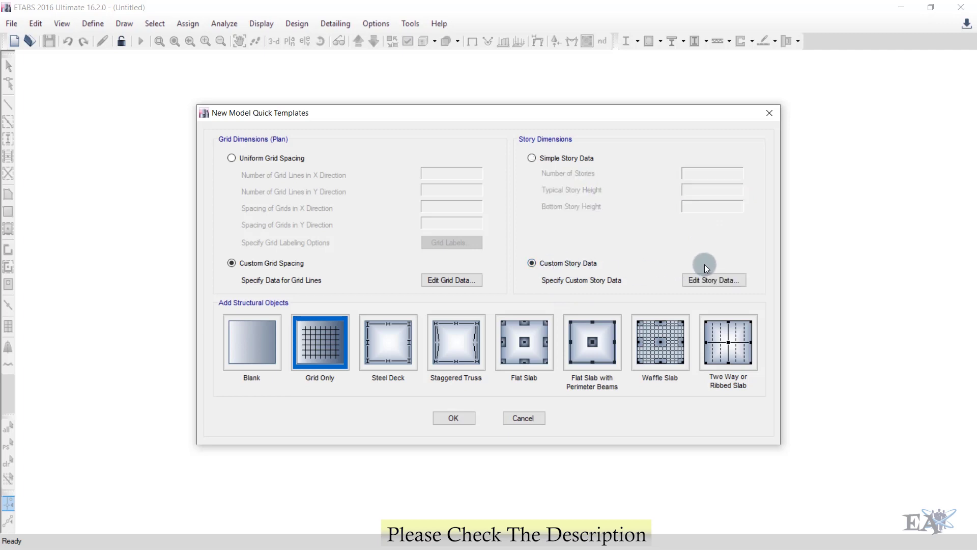
pyautogui.click(714, 280)
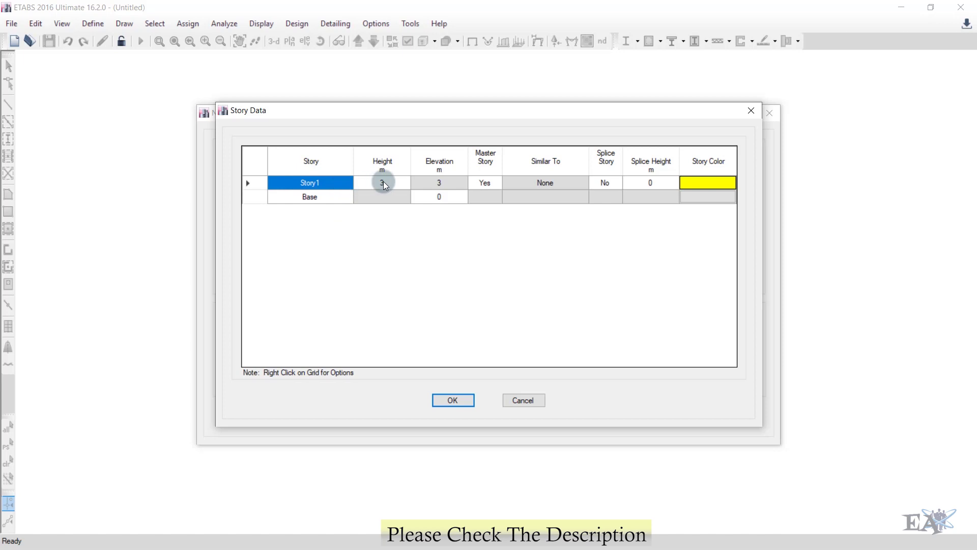
pyautogui.click(443, 401)
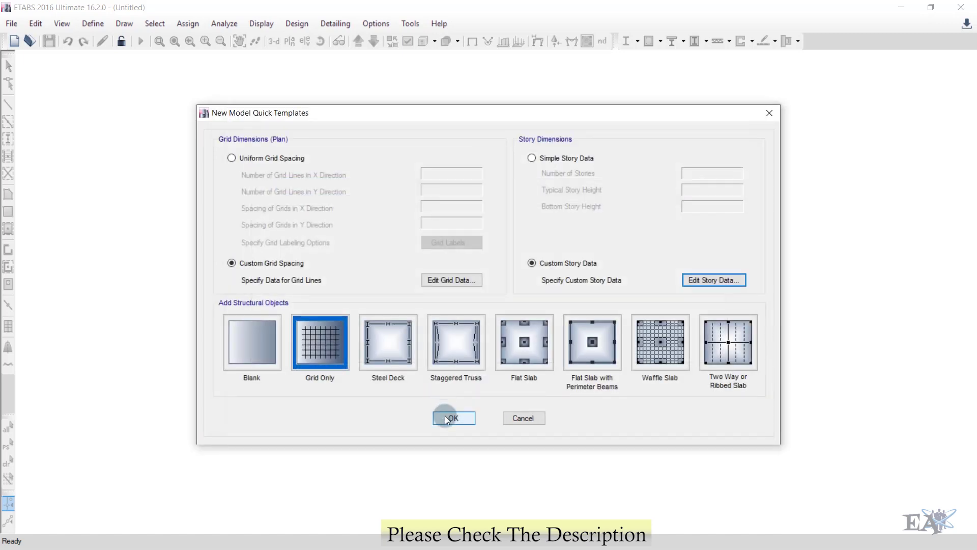
# - Create the Grid Only model and close the Model Explorer
pyautogui.click(445, 415)
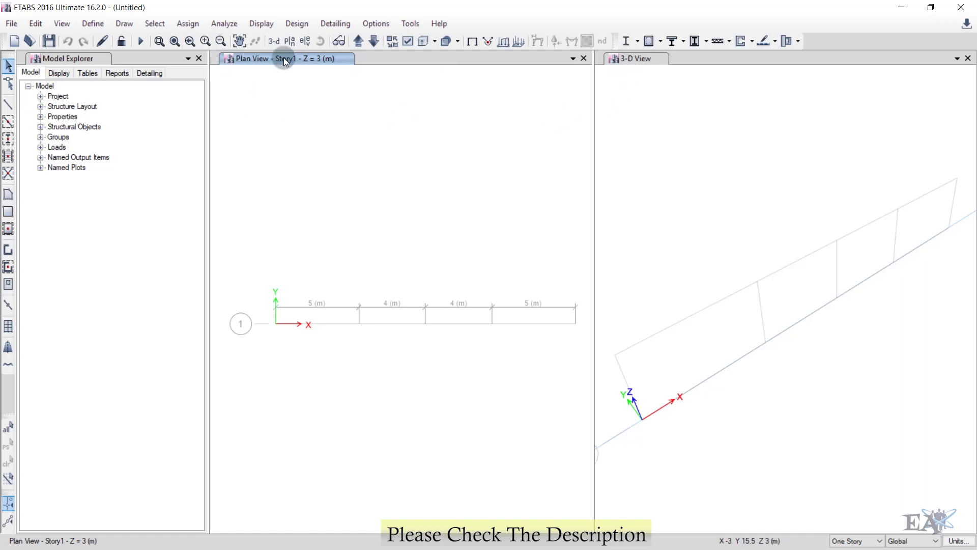
pyautogui.click(199, 59)
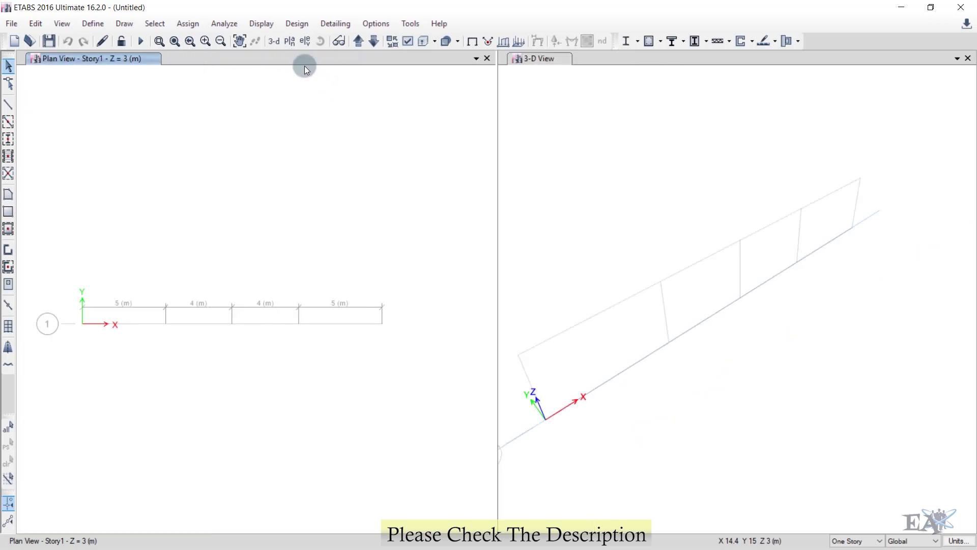
pyautogui.click(304, 41)
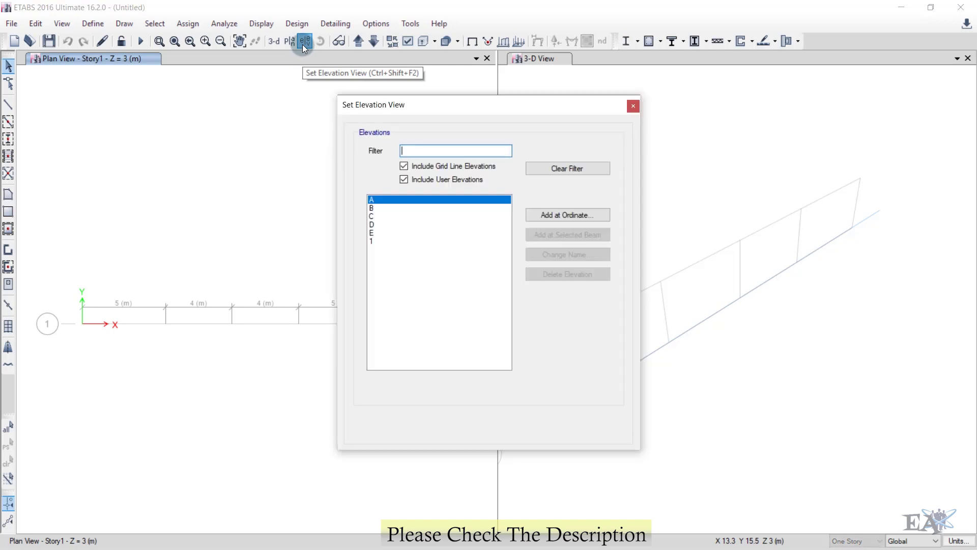
pyautogui.click(374, 241)
pyautogui.click(433, 426)
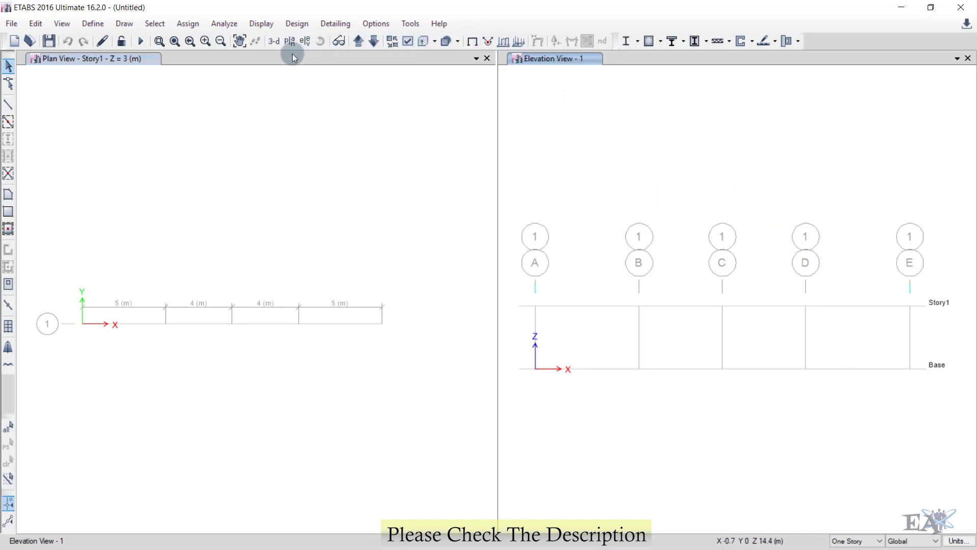
pyautogui.click(275, 41)
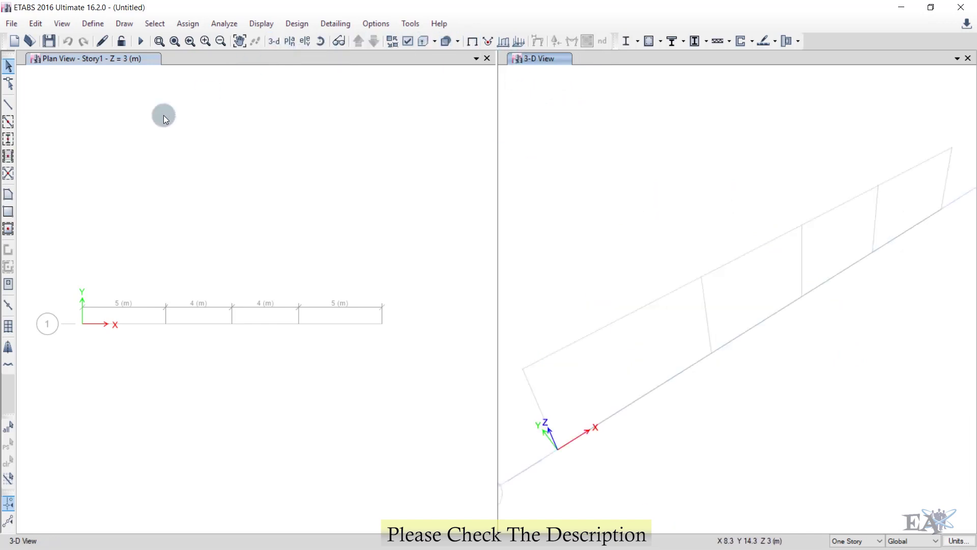
# - Replace the Story1 plan view with the elevation view along grid line 1
pyautogui.click(101, 61)
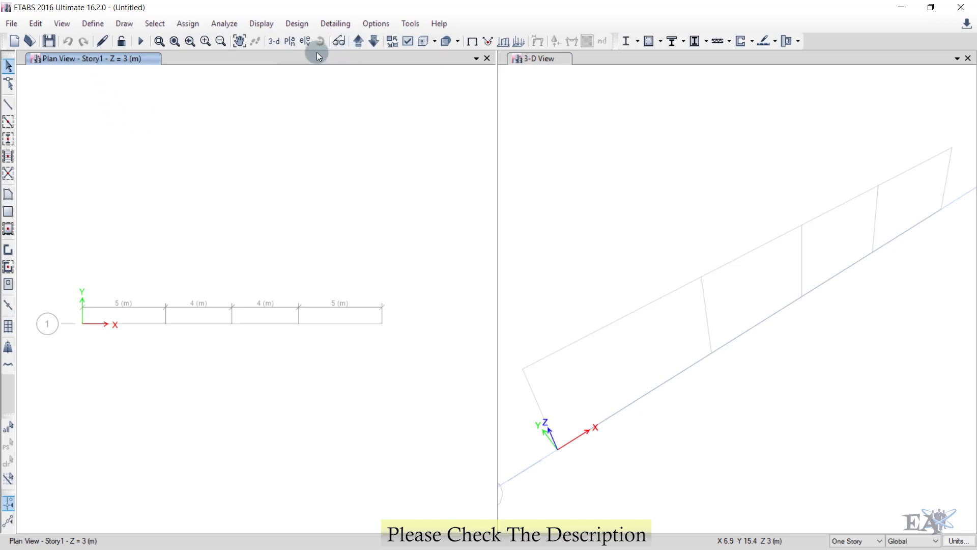
pyautogui.click(305, 42)
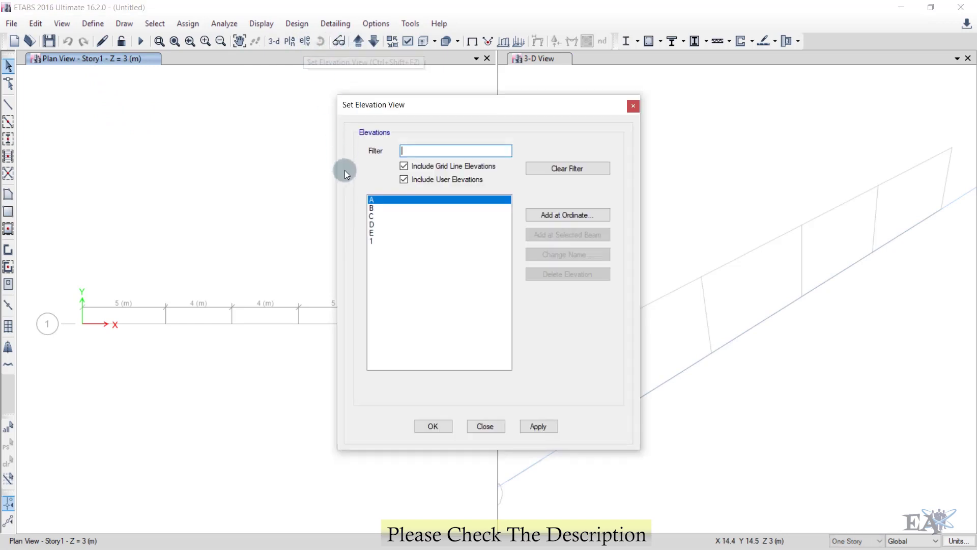
pyautogui.click(372, 241)
pyautogui.click(434, 427)
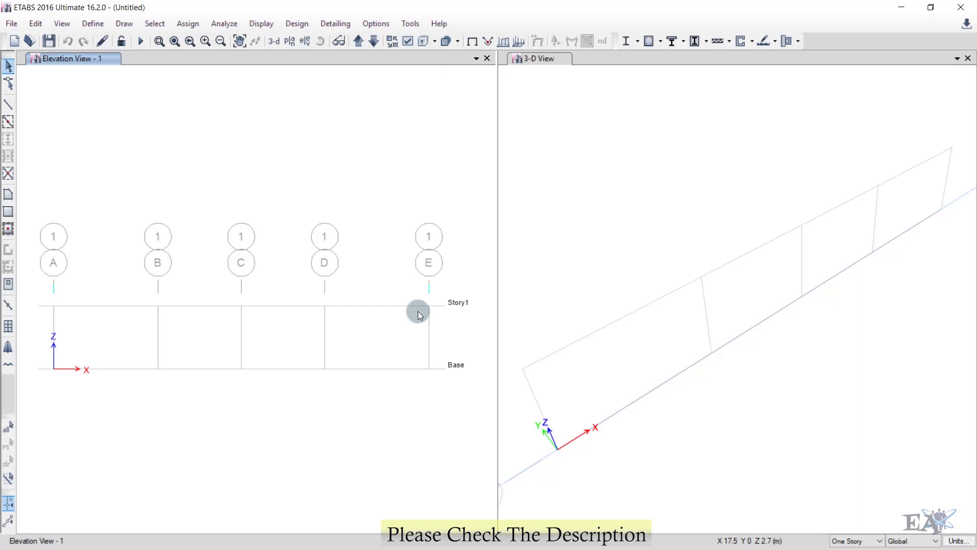
# - Quick-draw A-LatBm frame members at Base level across all bays from A to E and at Story1 level from B to D
pyautogui.click(9, 122)
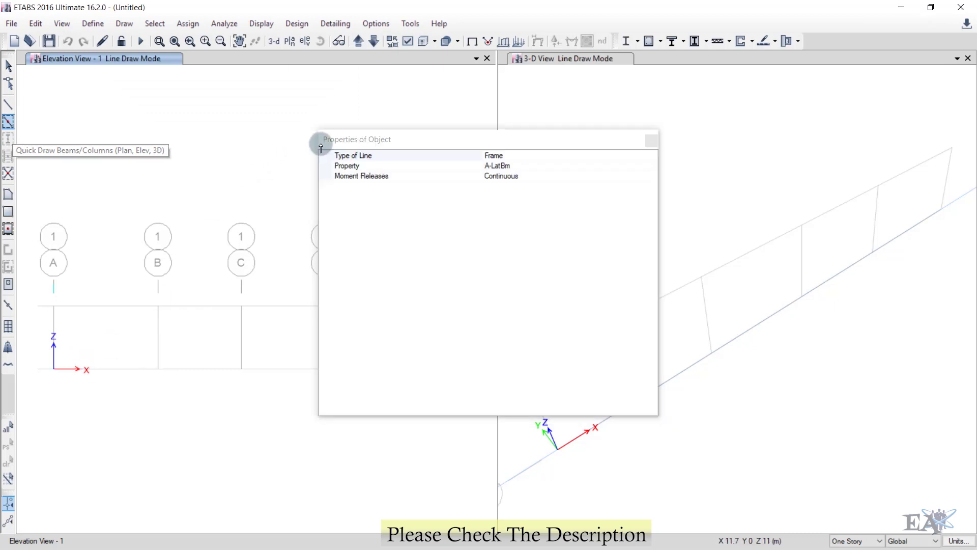
pyautogui.moveTo(421, 140); pyautogui.dragTo(713, 127)
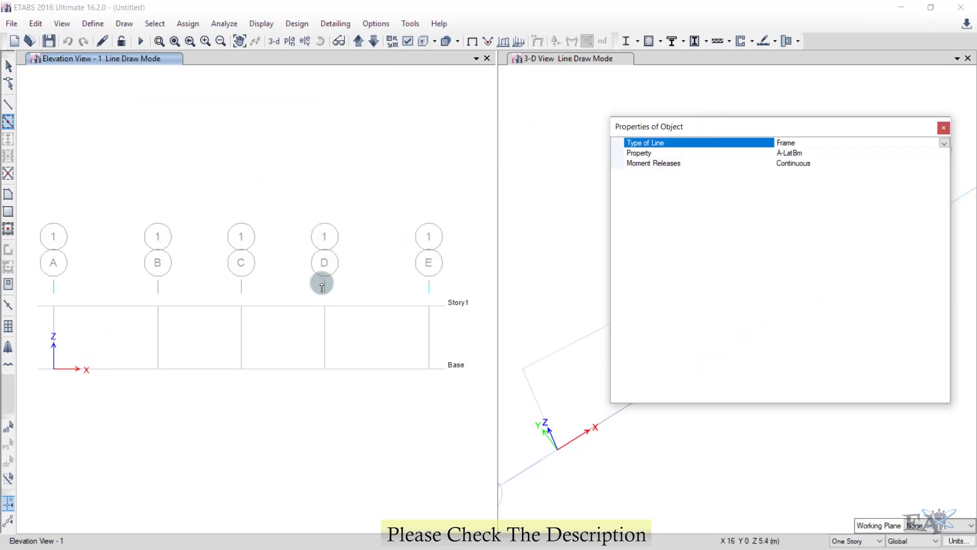
pyautogui.click(139, 388)
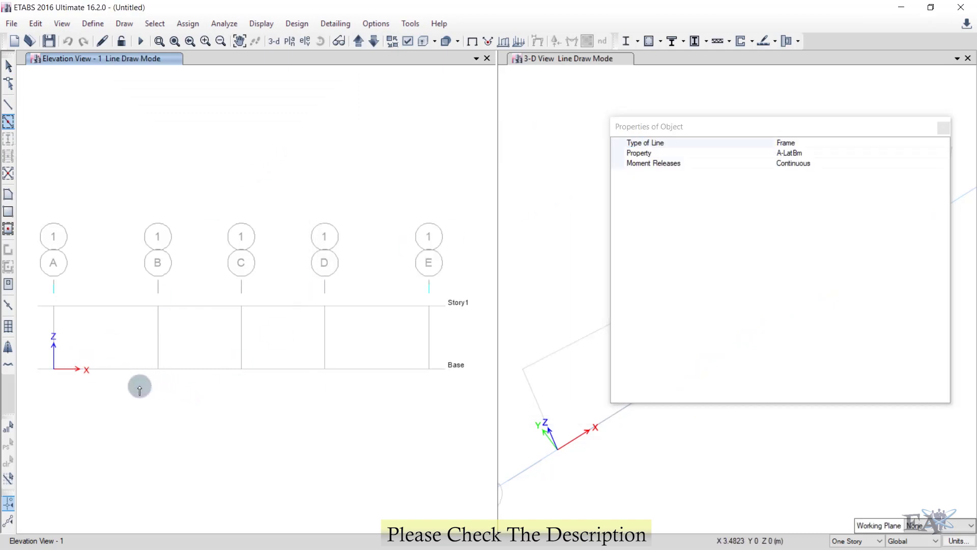
pyautogui.click(190, 371)
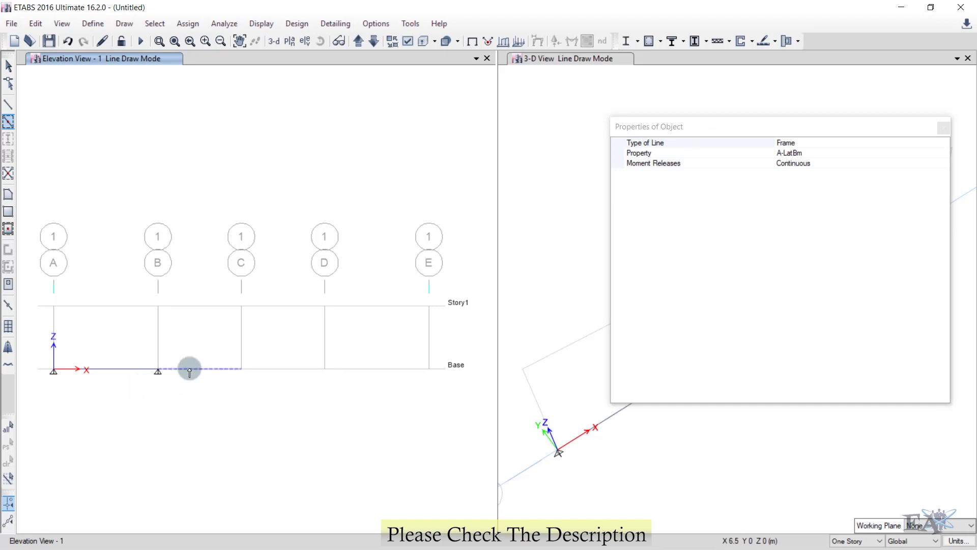
pyautogui.click(293, 369)
pyautogui.click(372, 367)
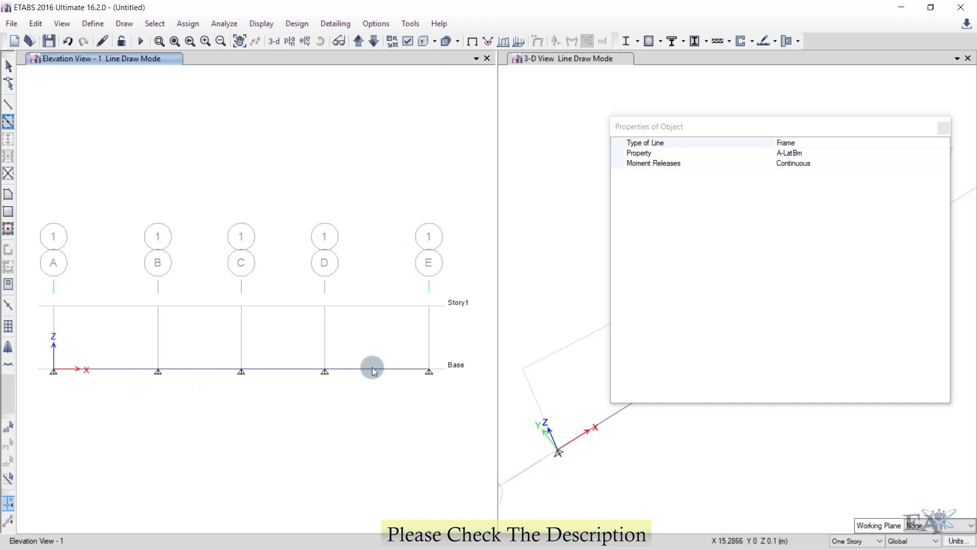
pyautogui.click(191, 307)
pyautogui.click(284, 306)
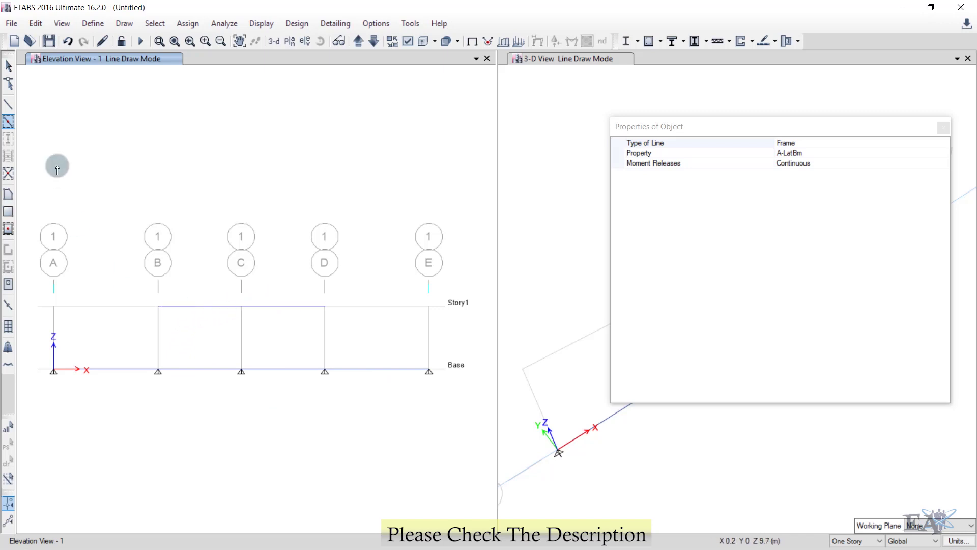
# - Draw a diagonal A-LatBm frame member from grid A at Base to grid B at Story1
pyautogui.click(10, 107)
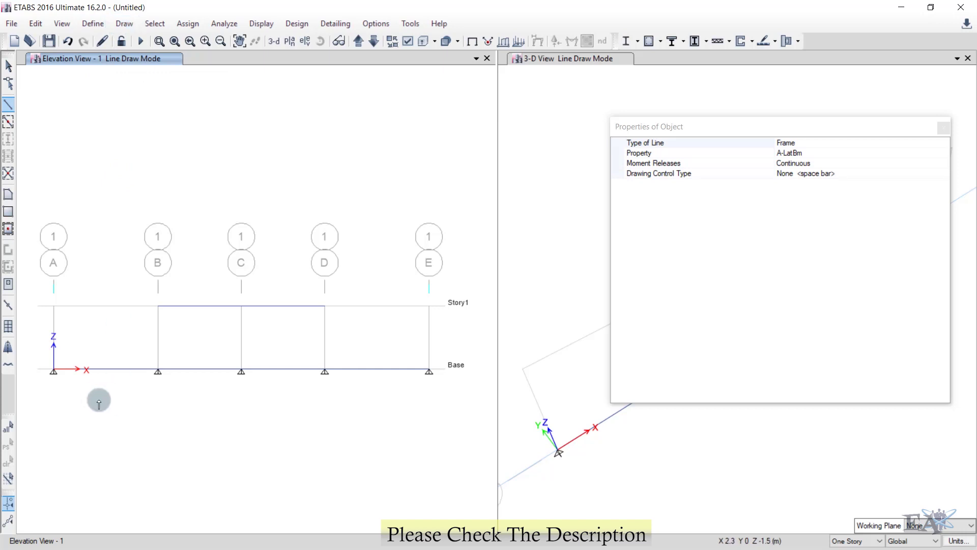
pyautogui.click(54, 370)
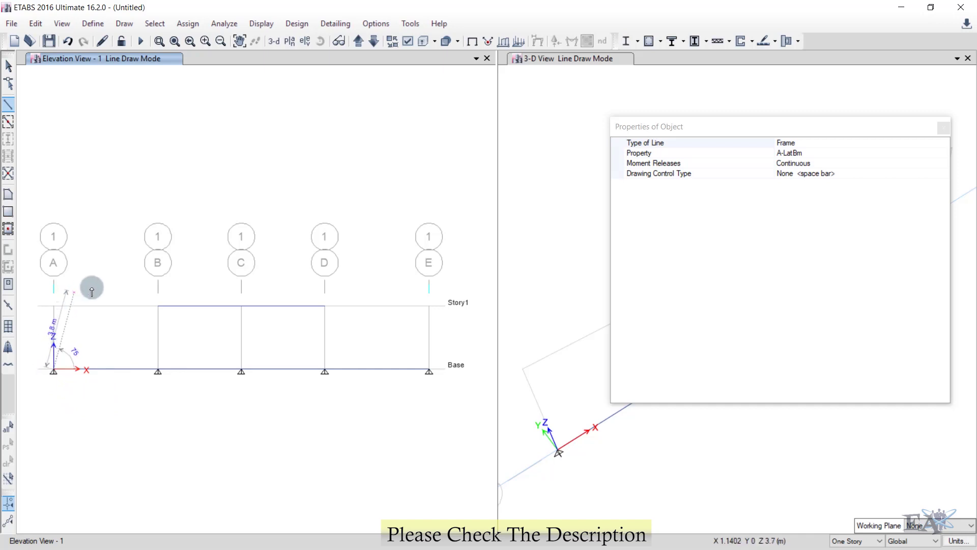
pyautogui.click(158, 306)
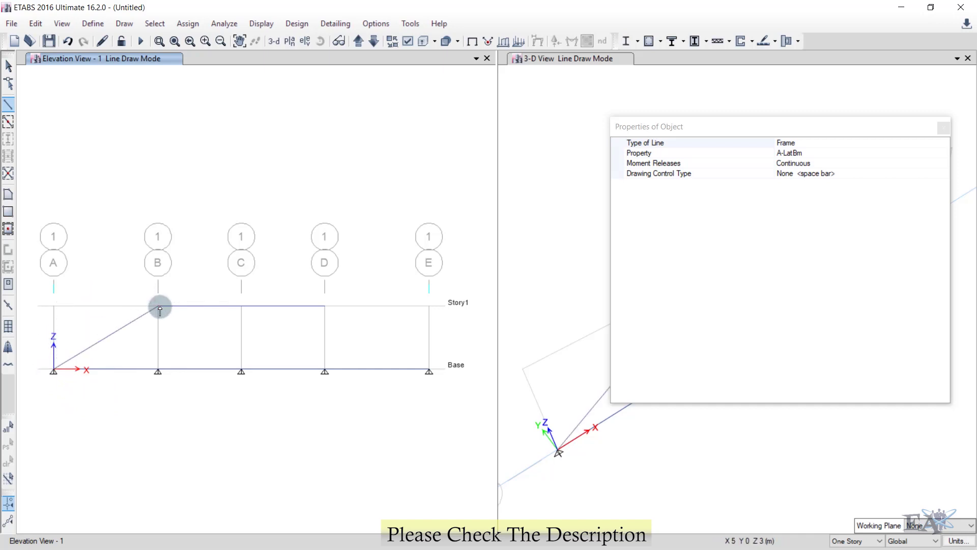
# - Draw A-LatBm frame members down grid B to Base, diagonally from grid B at Story1 to grid C at Base, and up grid C to Story1
pyautogui.click(158, 369)
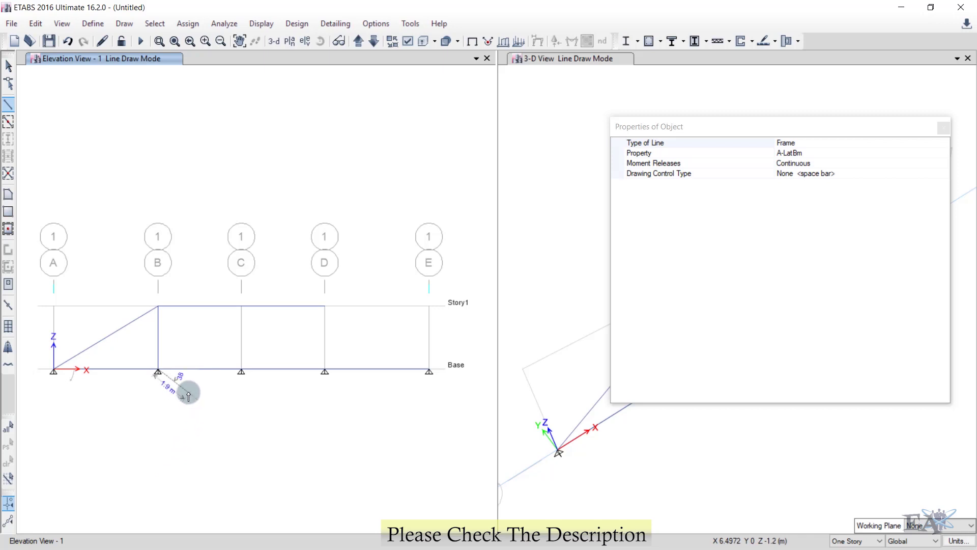
pyautogui.press('Escape')
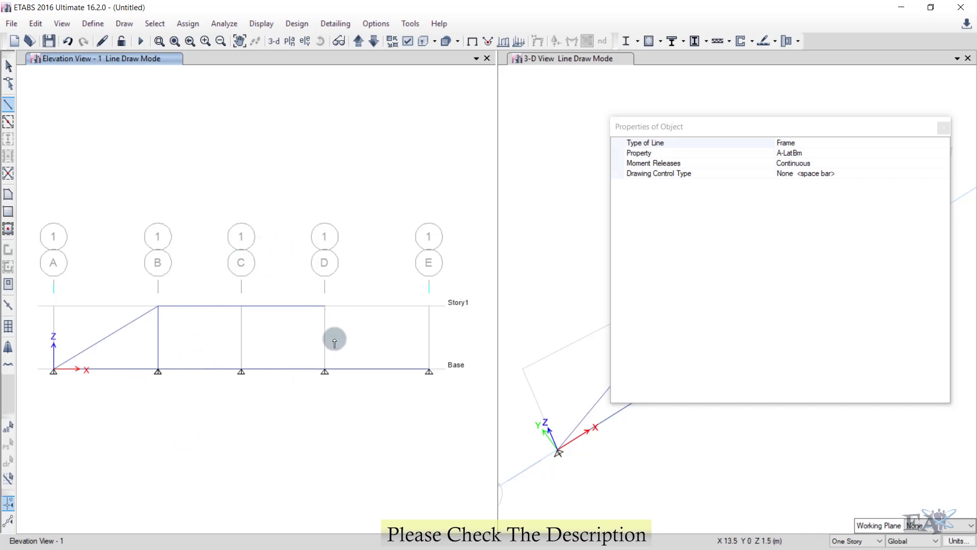
pyautogui.click(159, 306)
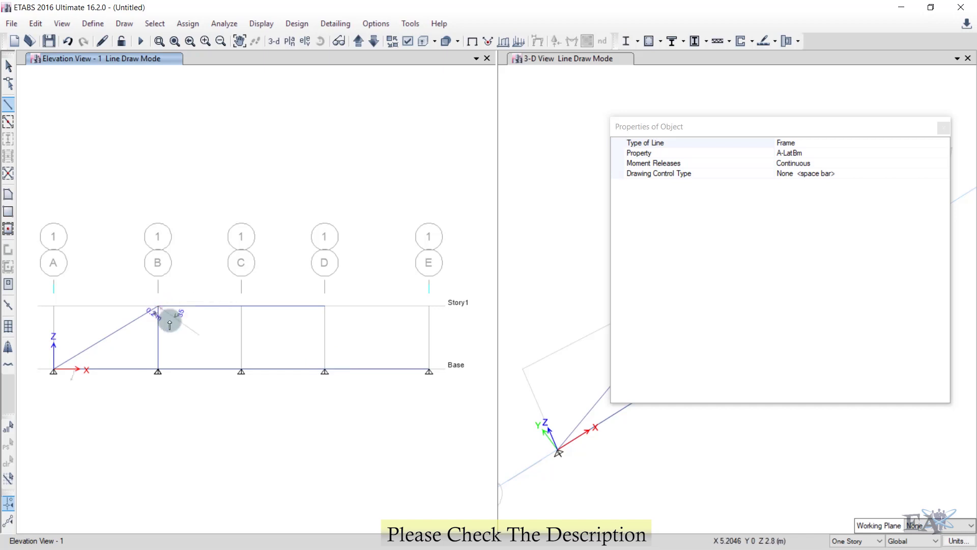
pyautogui.click(242, 370)
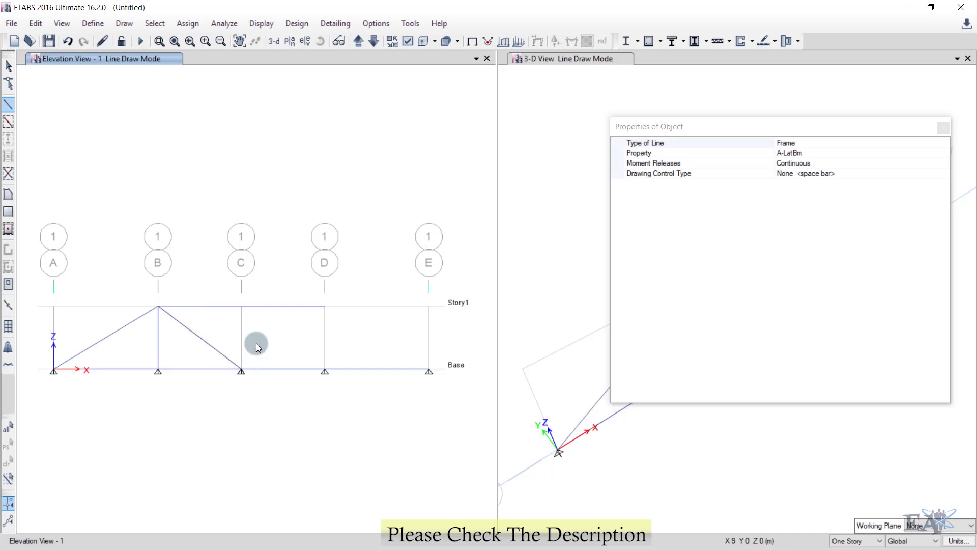
pyautogui.click(242, 307)
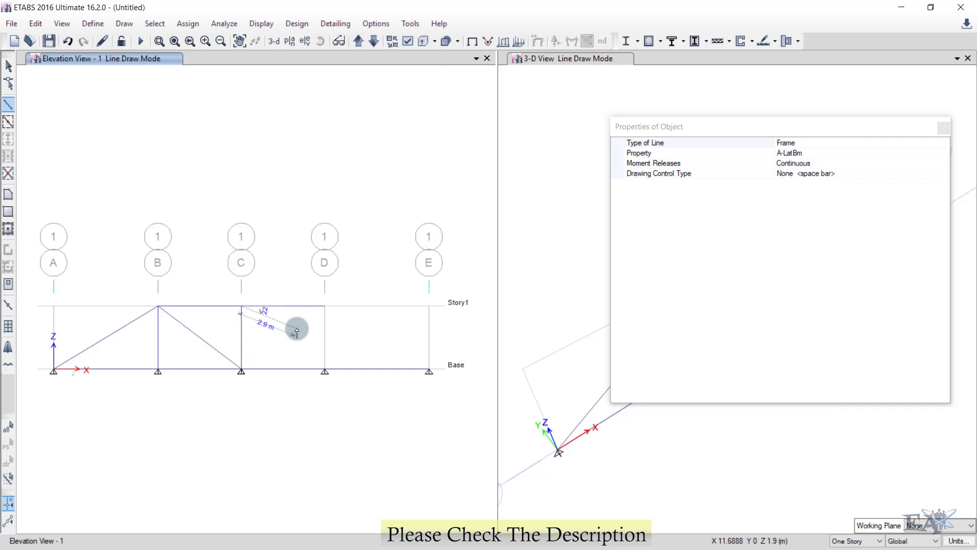
pyautogui.doubleClick(325, 306)
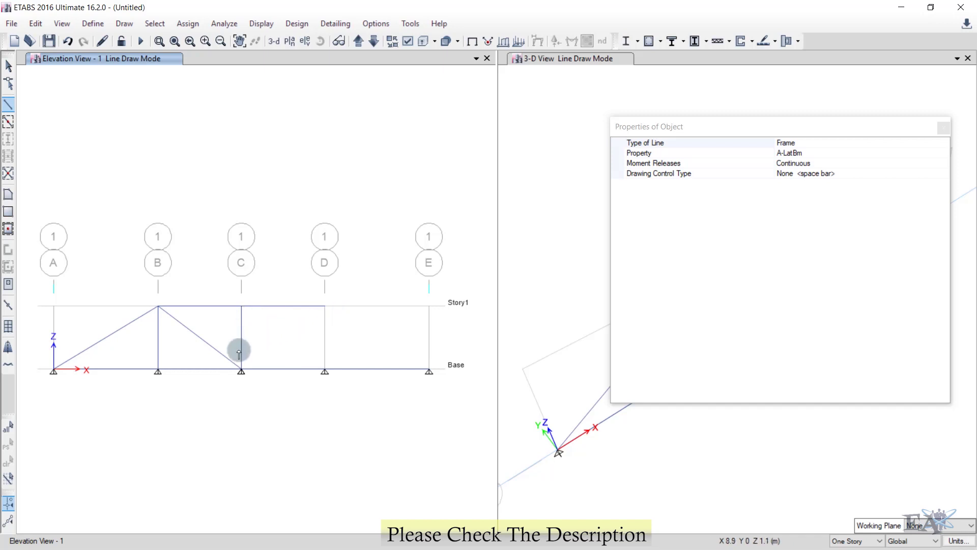
# - Draw the diagonal from grid C at Base to D at Story1, the vertical along D, and the diagonal to E at Base, and finish drawing
pyautogui.click(241, 370)
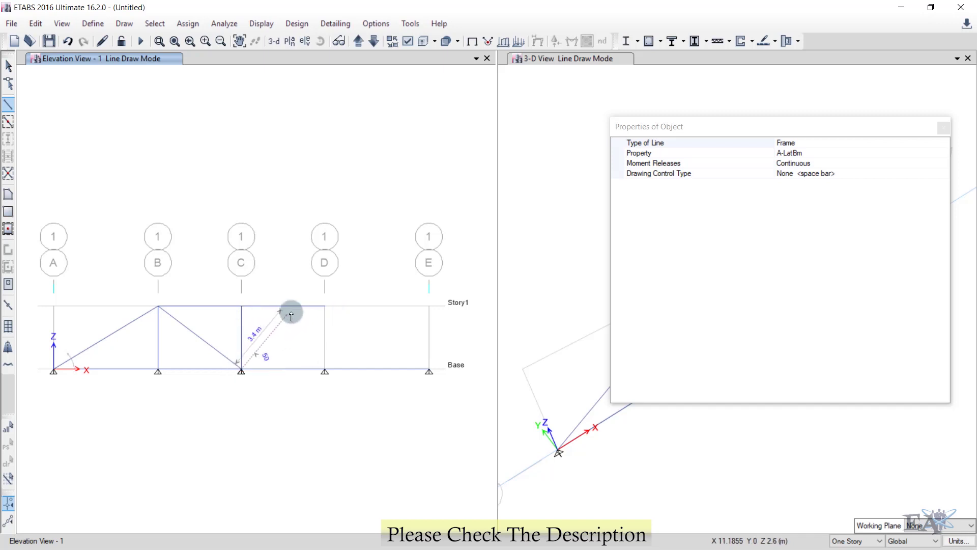
pyautogui.click(325, 306)
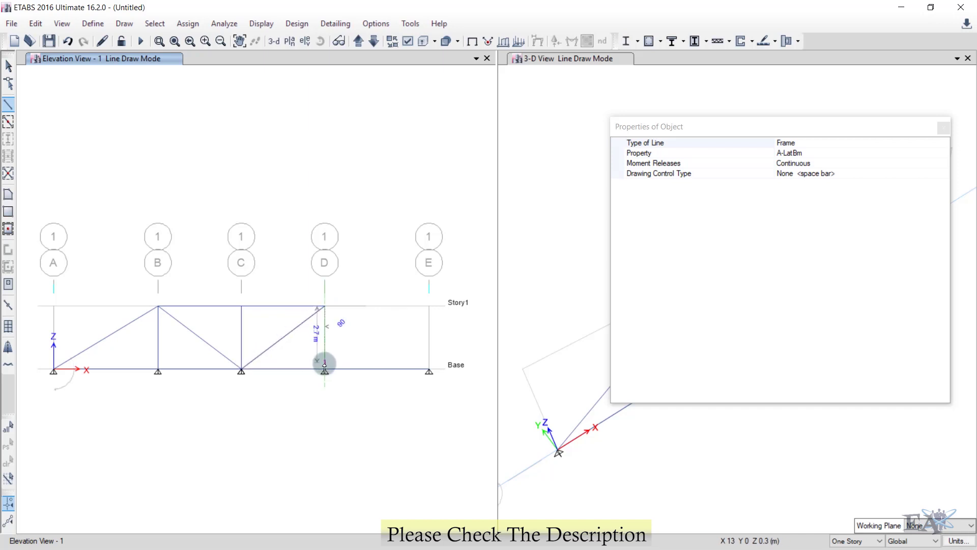
pyautogui.doubleClick(325, 369)
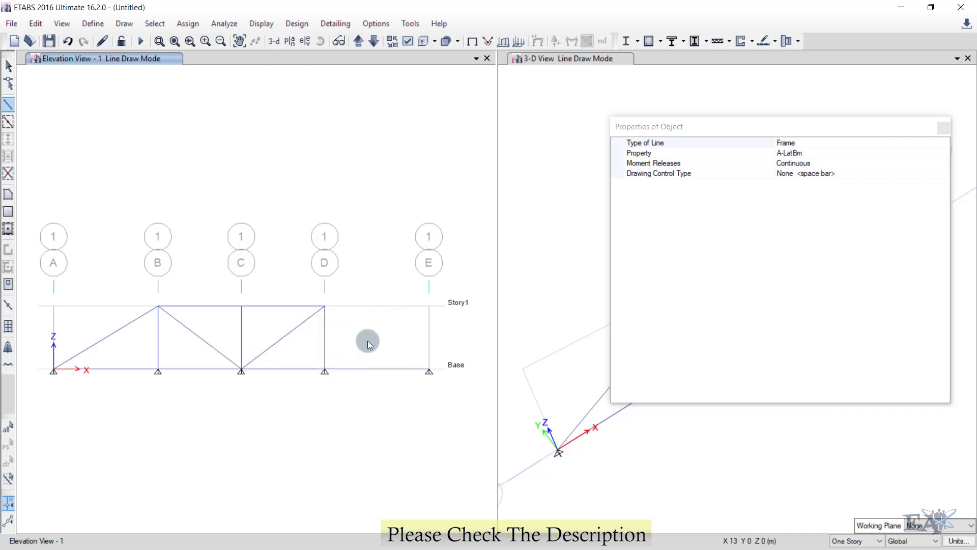
pyautogui.click(325, 306)
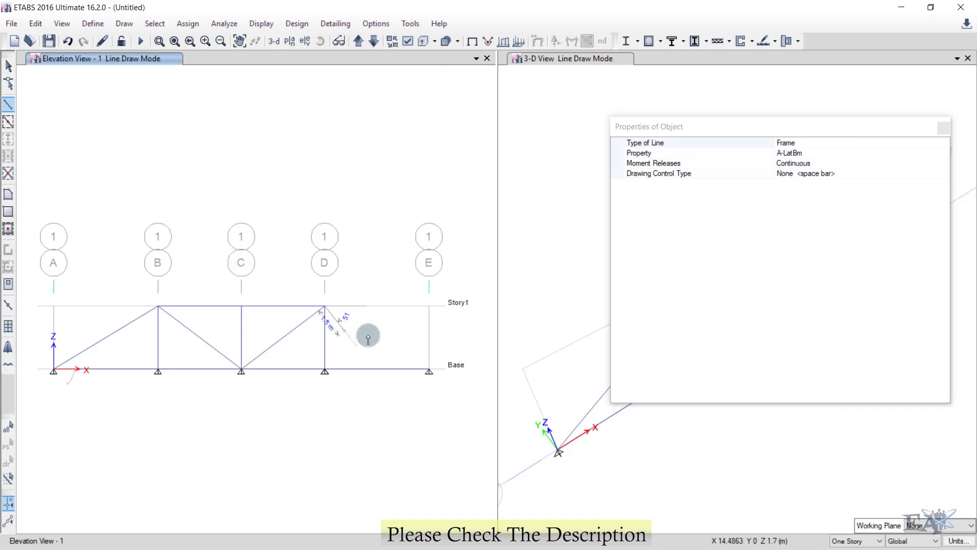
pyautogui.click(430, 371)
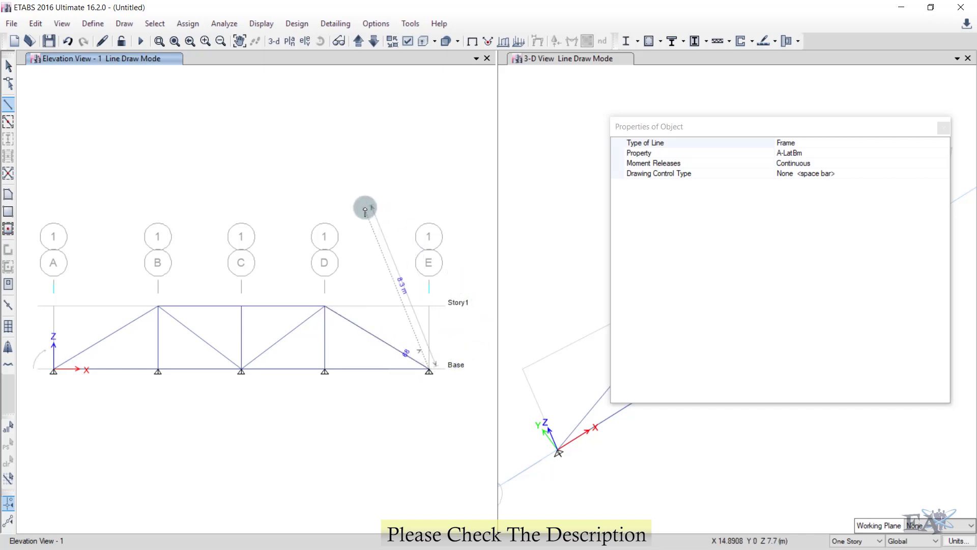
pyautogui.rightClick(367, 210)
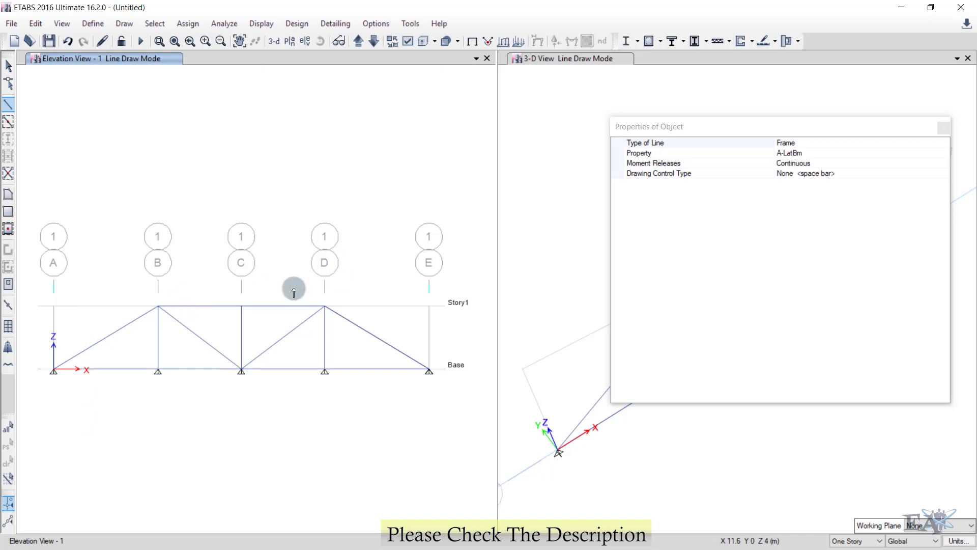
pyautogui.click(936, 128)
pyautogui.press('Escape')
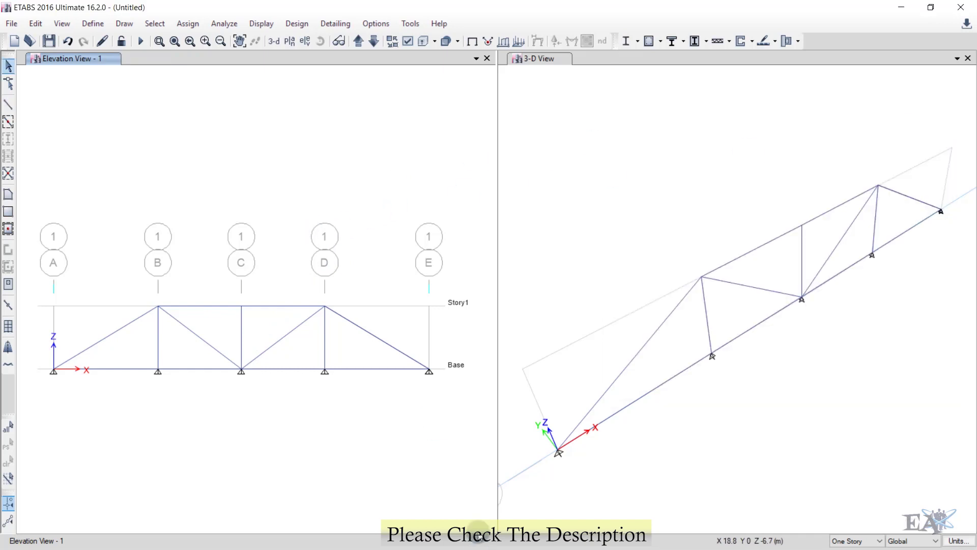
# - Switch to the truss sketch in Autodesk SketchBook and erase the dimensions and annotations below the bottom chord
pyautogui.press('super')
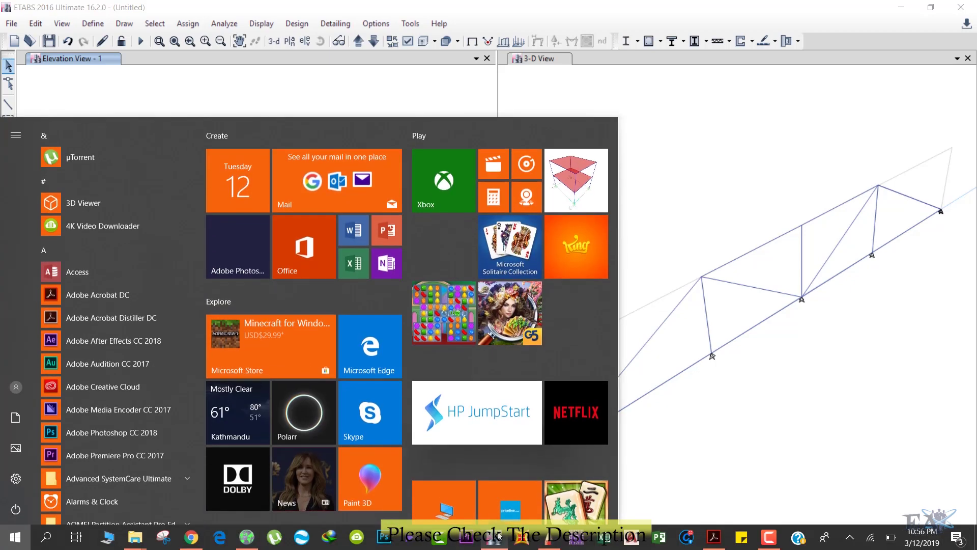
pyautogui.hotkey('alt', 'Tab')
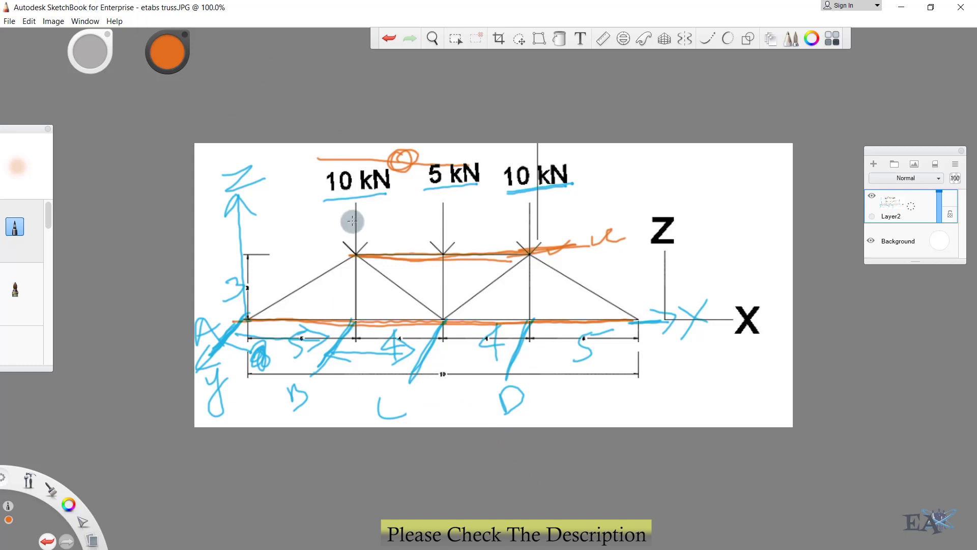
pyautogui.click(456, 39)
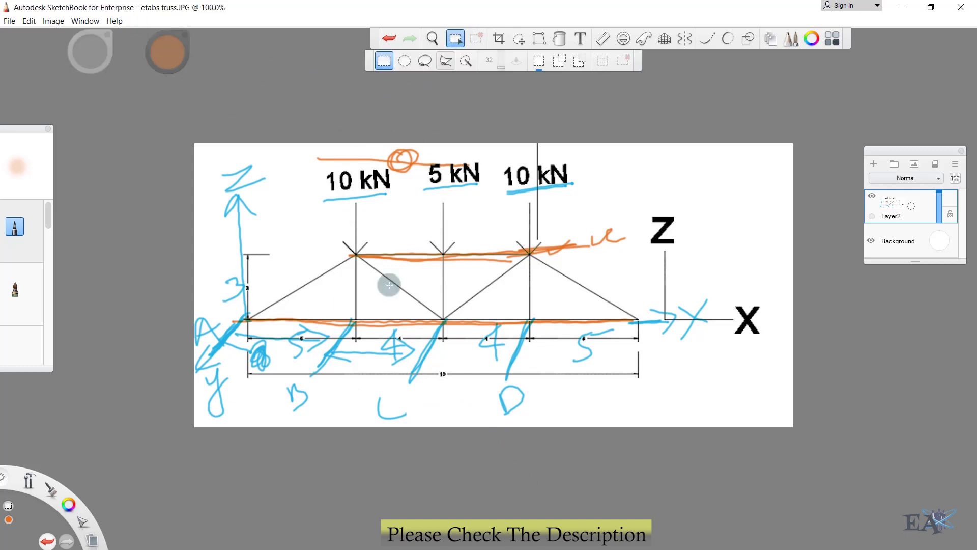
pyautogui.moveTo(216, 319); pyautogui.dragTo(653, 432)
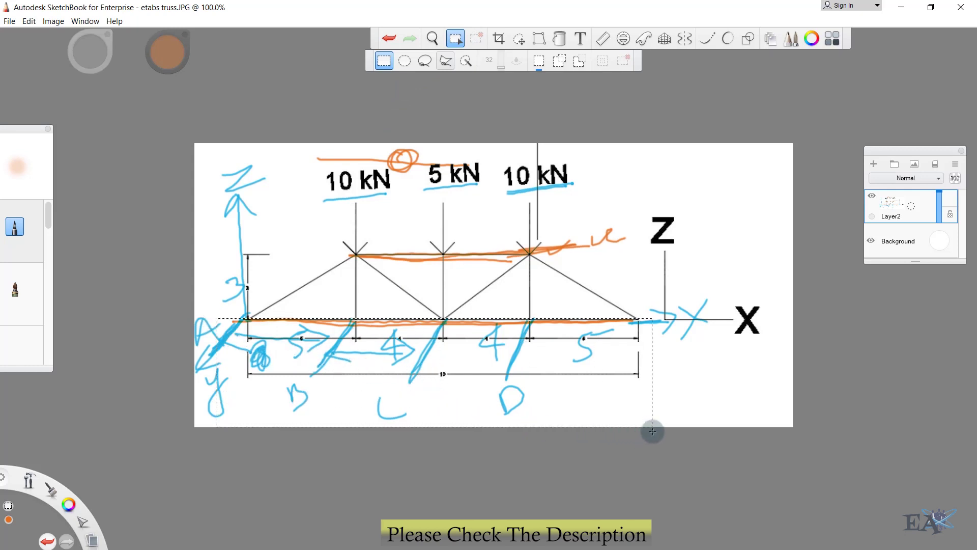
pyautogui.moveTo(194, 311); pyautogui.dragTo(668, 446)
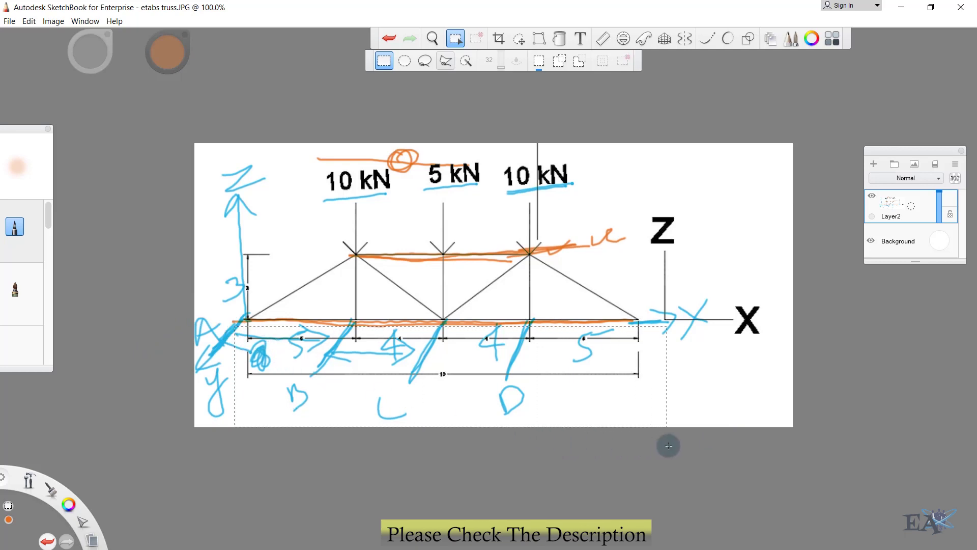
pyautogui.press('Delete')
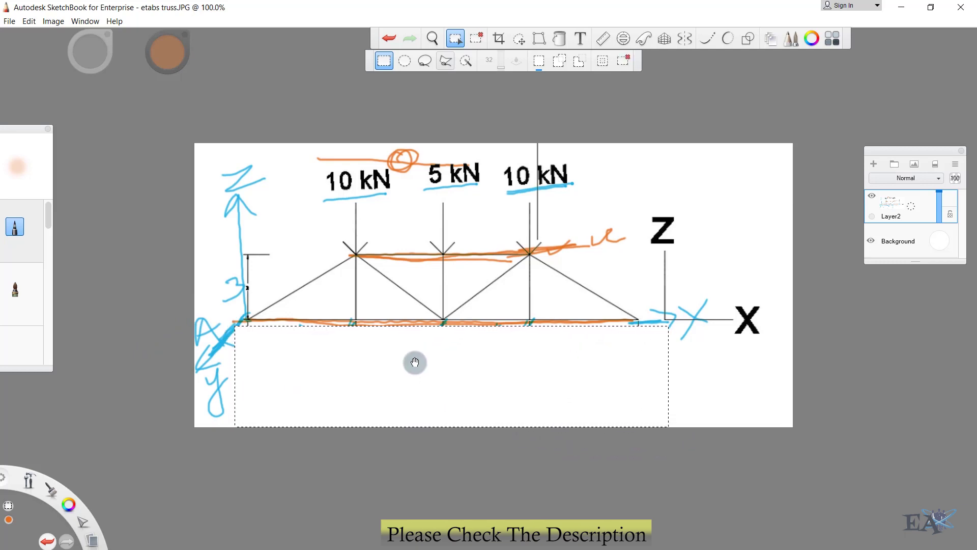
pyautogui.click(476, 37)
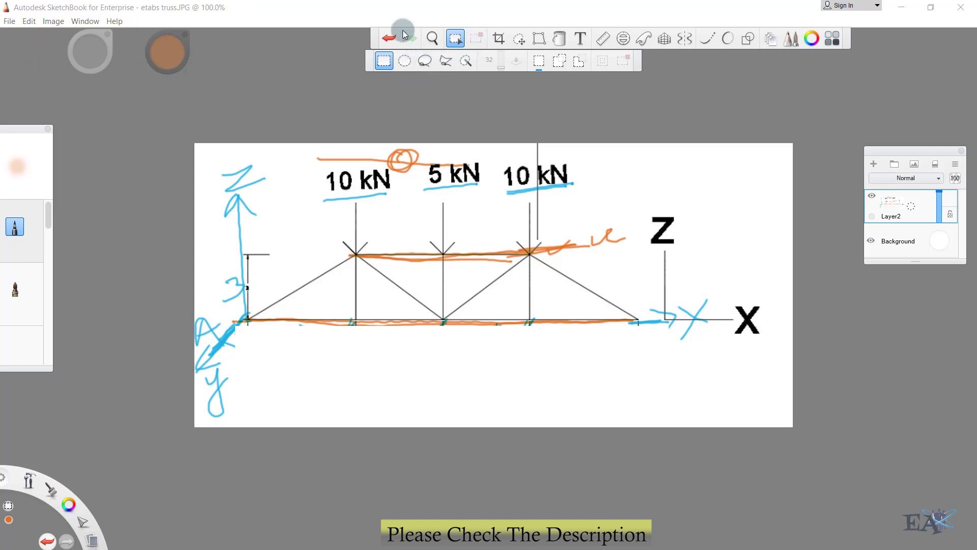
# - Change the brush colour to green and sketch a triangle support under the truss's left end and a circle roller under its right end
pyautogui.click(161, 56)
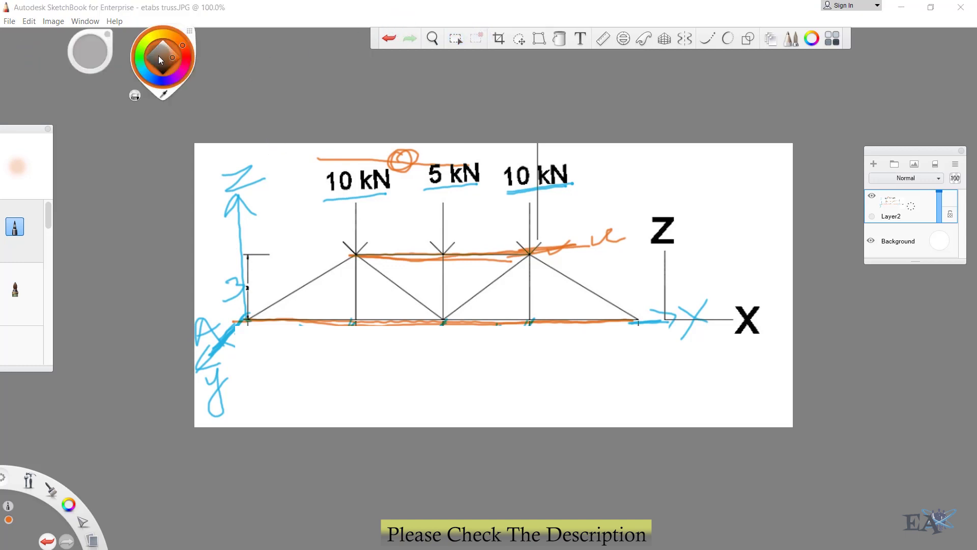
pyautogui.click(139, 54)
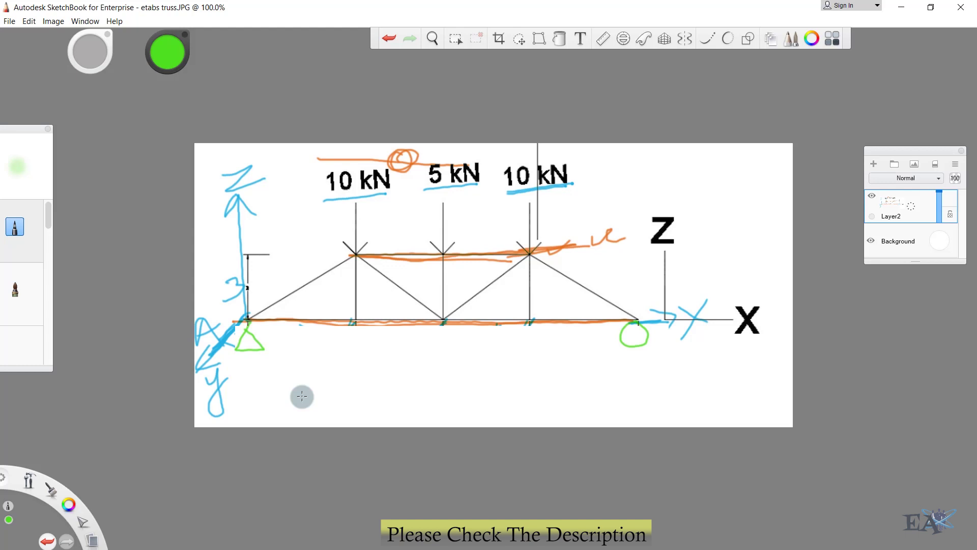
pyautogui.moveTo(637, 323); pyautogui.dragTo(647, 337)
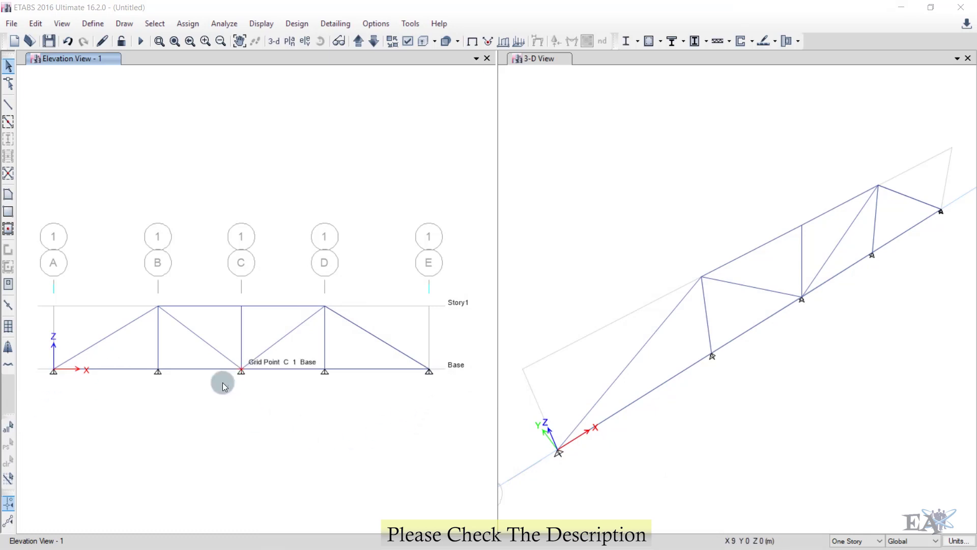
# - Switch back to ETABS and remove all restraints from the Base joints at grids B and D
pyautogui.click(158, 371)
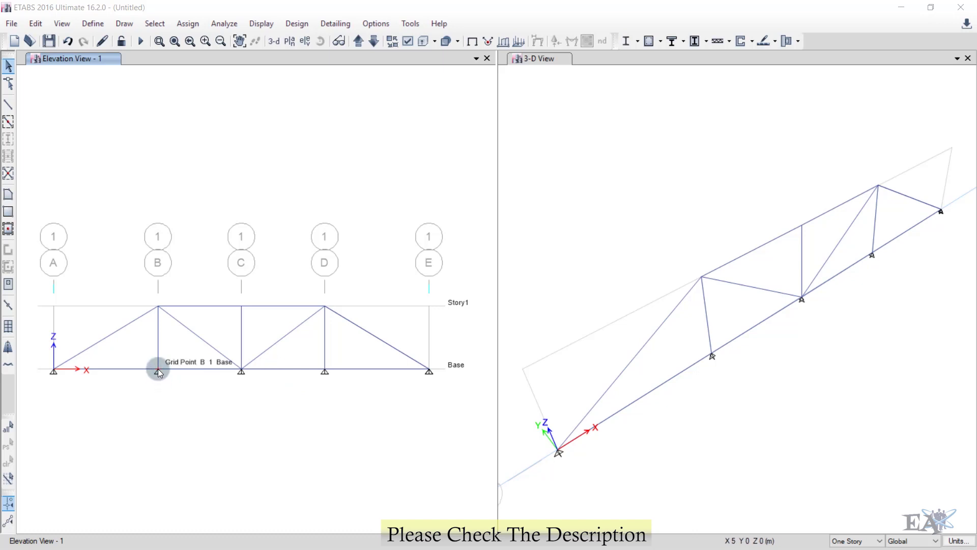
pyautogui.click(325, 371)
pyautogui.click(176, 24)
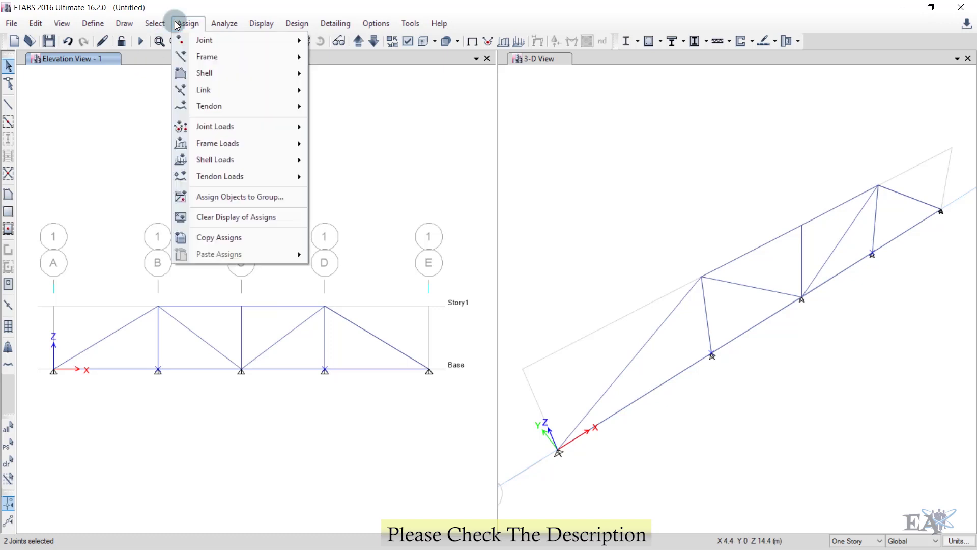
pyautogui.moveTo(187, 36)
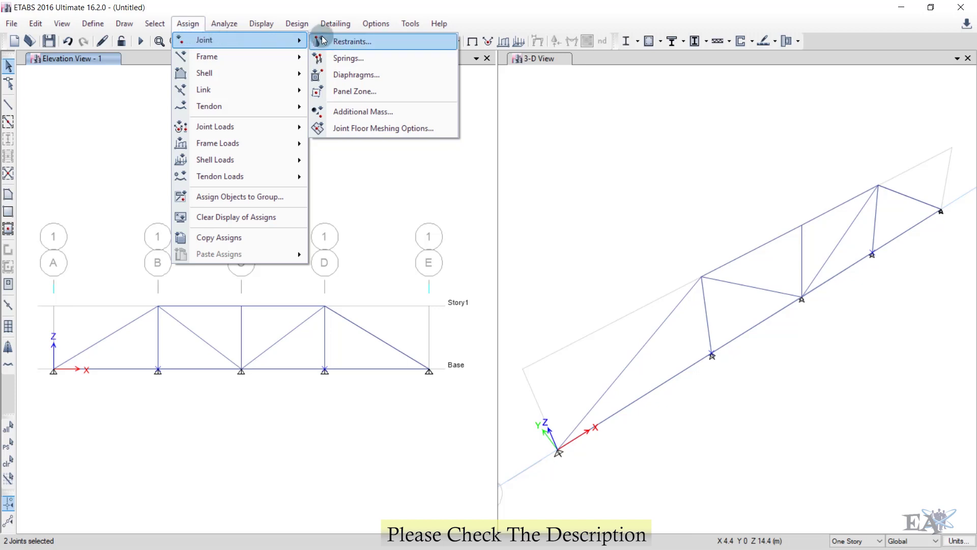
pyautogui.click(342, 43)
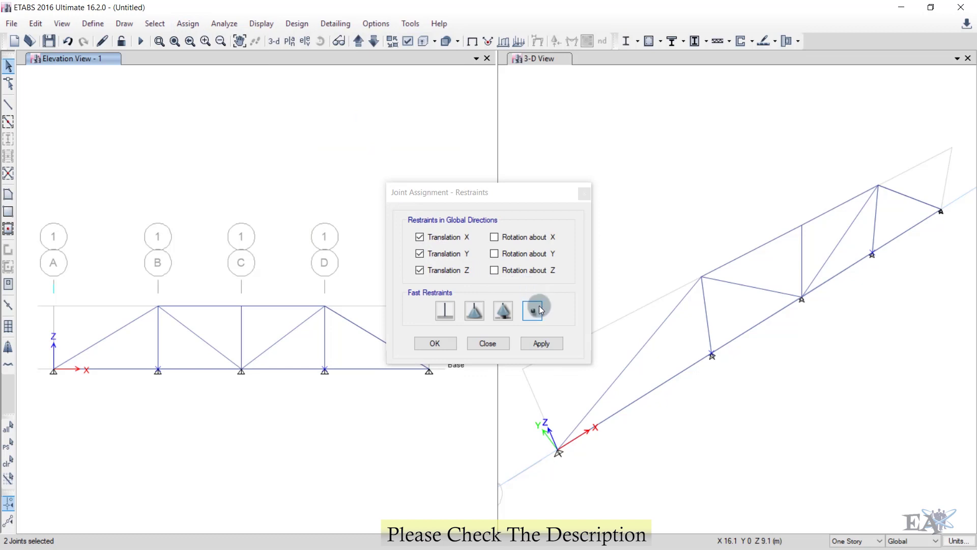
pyautogui.click(536, 312)
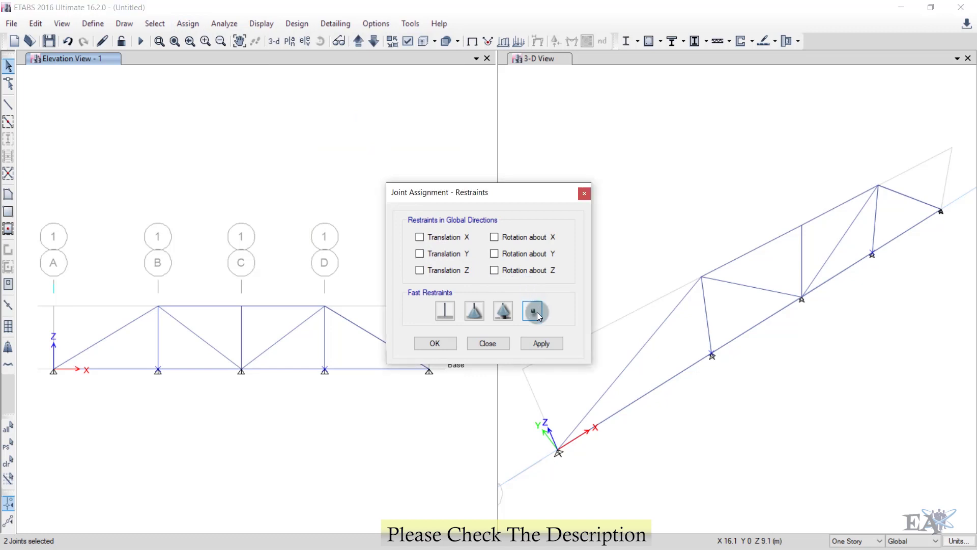
pyautogui.click(435, 343)
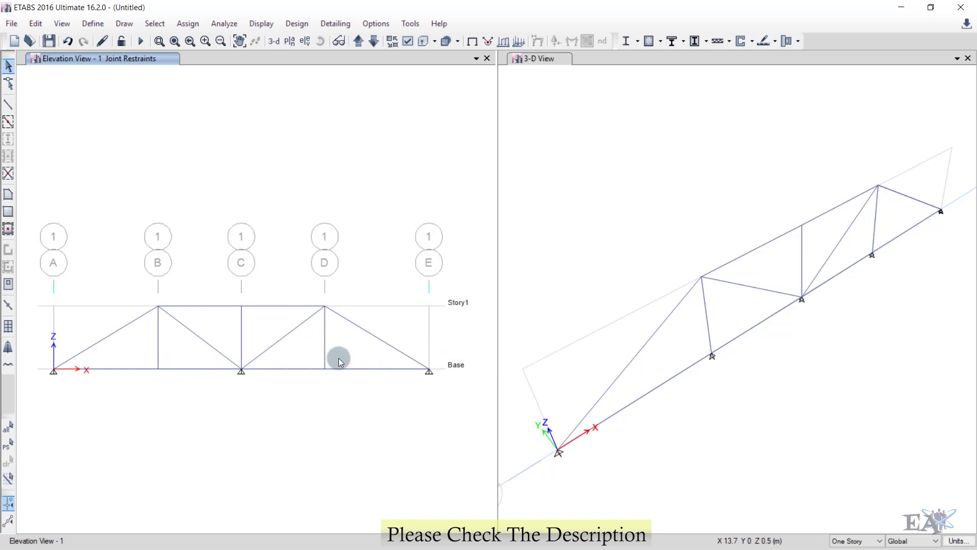
# - Assign a roller restraint with only Translation Z fixed to the Base joint at grid C
pyautogui.click(240, 368)
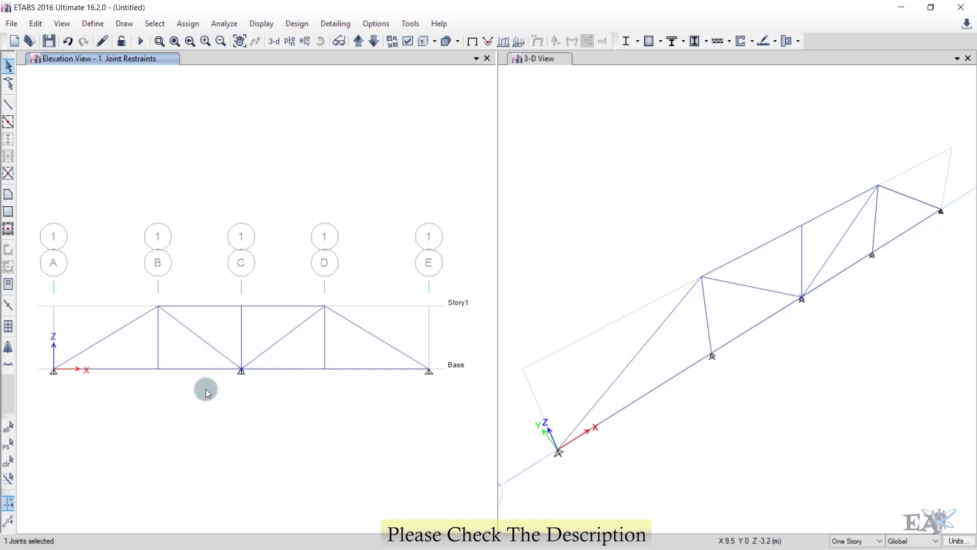
pyautogui.click(192, 26)
pyautogui.moveTo(200, 41)
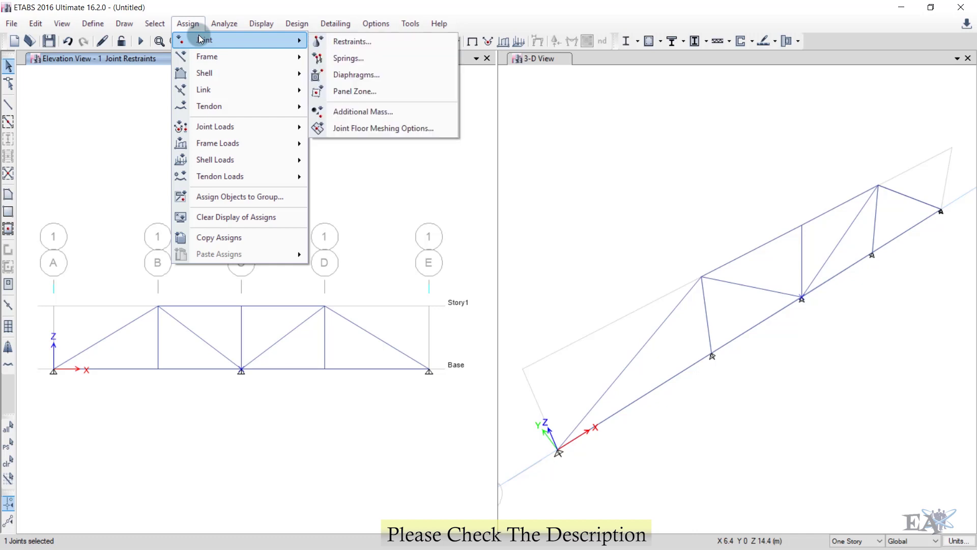
pyautogui.click(356, 41)
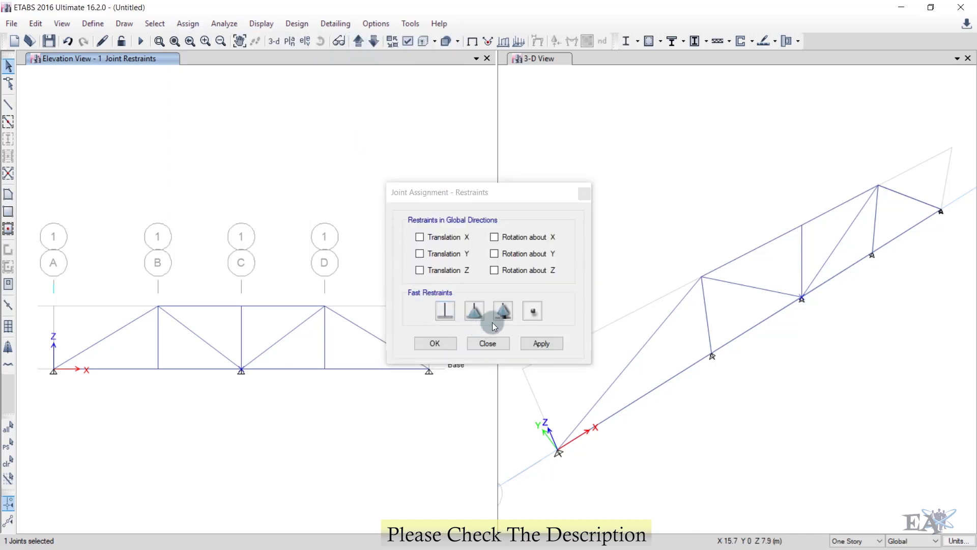
pyautogui.click(503, 313)
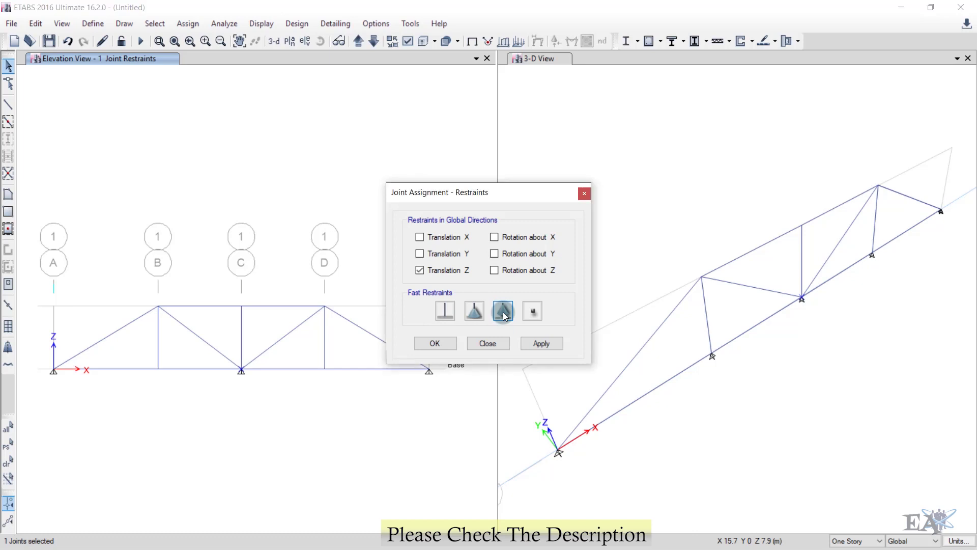
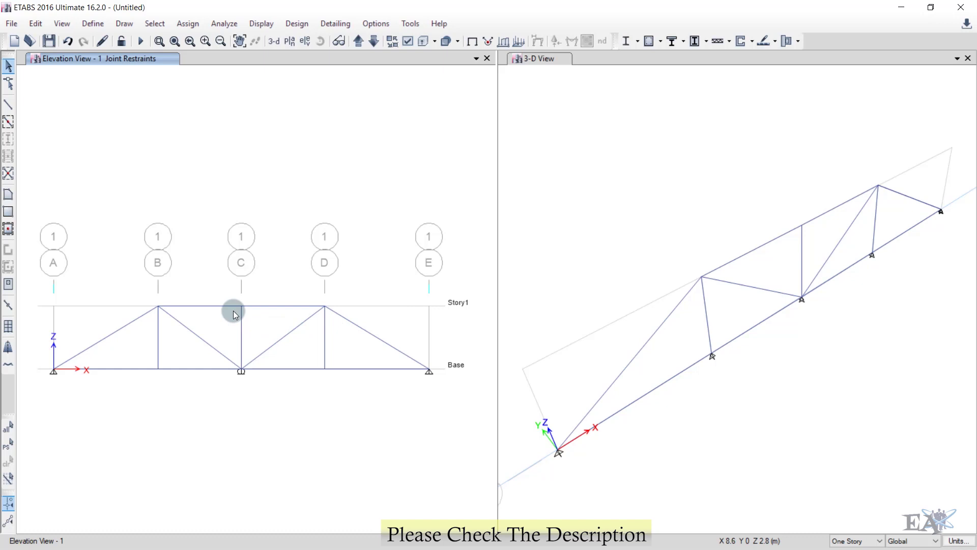
# - Assign a Dead joint force of -10 kN in Global Z to the Story1 joints at grids B and D
pyautogui.click(158, 306)
pyautogui.click(326, 304)
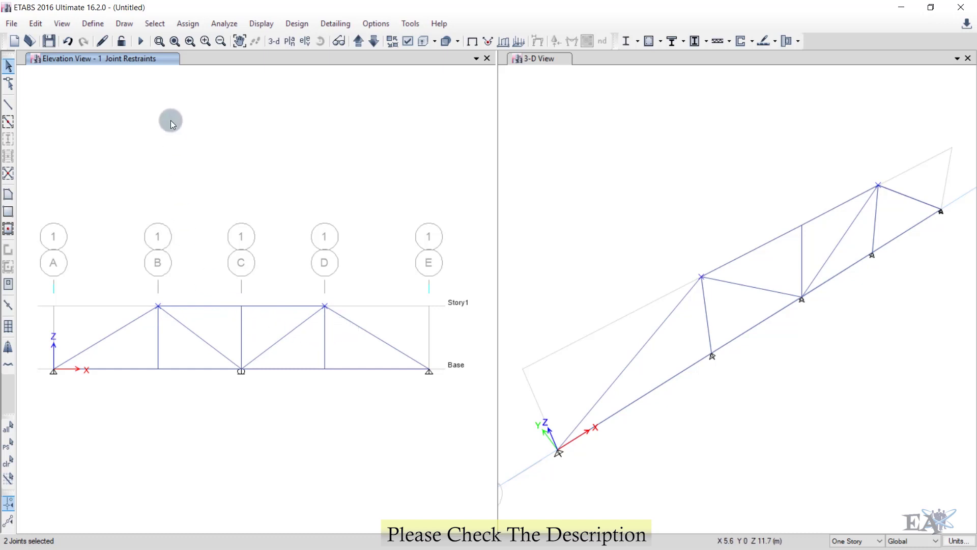
pyautogui.click(185, 24)
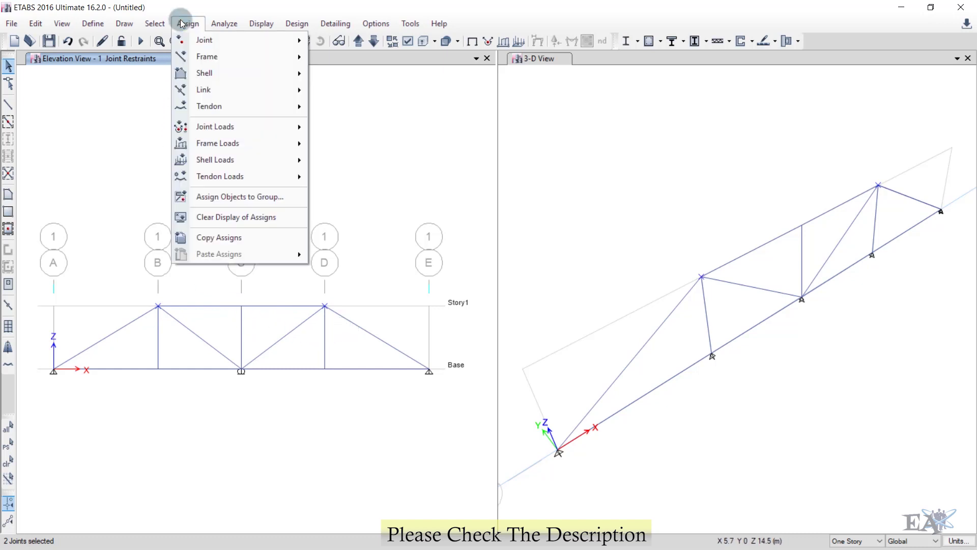
pyautogui.click(221, 132)
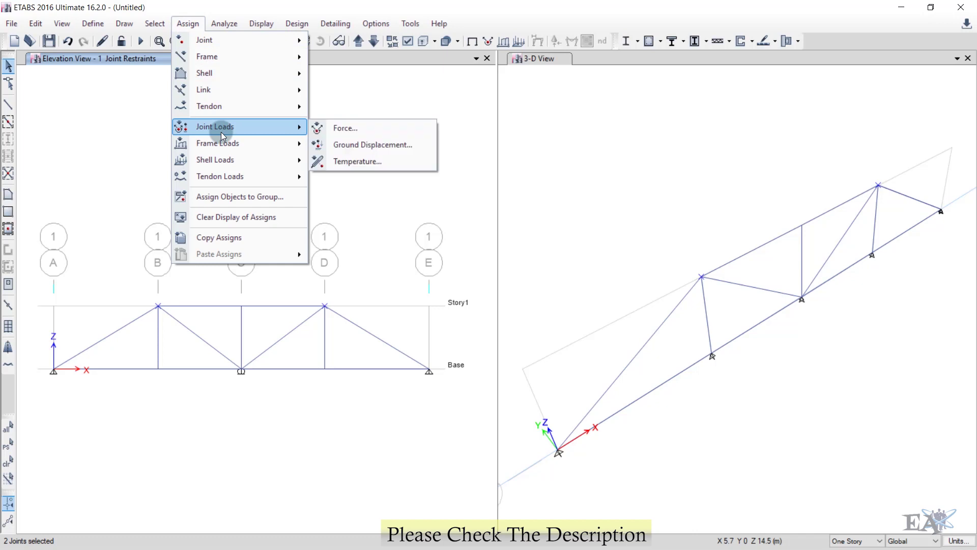
pyautogui.click(336, 126)
pyautogui.moveTo(436, 135); pyautogui.dragTo(536, 110)
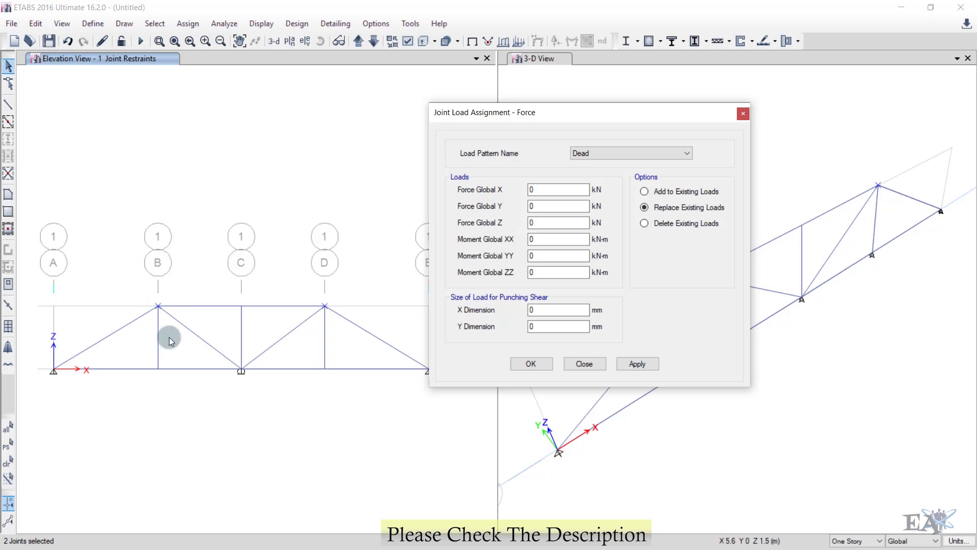
pyautogui.doubleClick(539, 222)
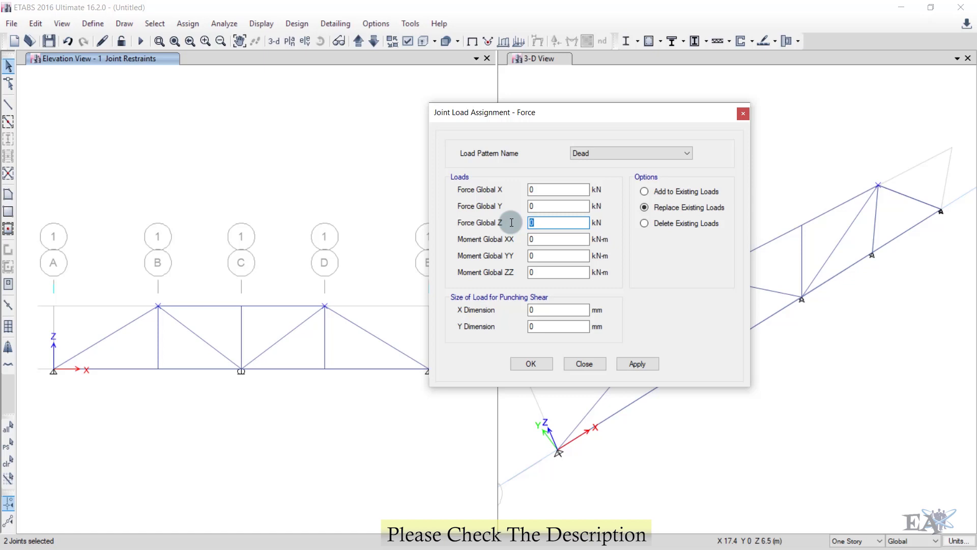
pyautogui.write('-10')
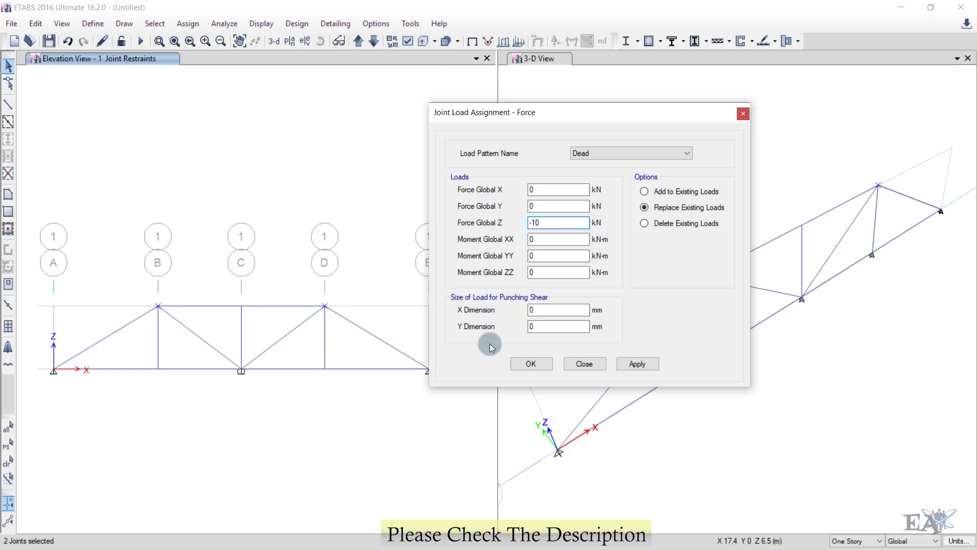
pyautogui.click(637, 364)
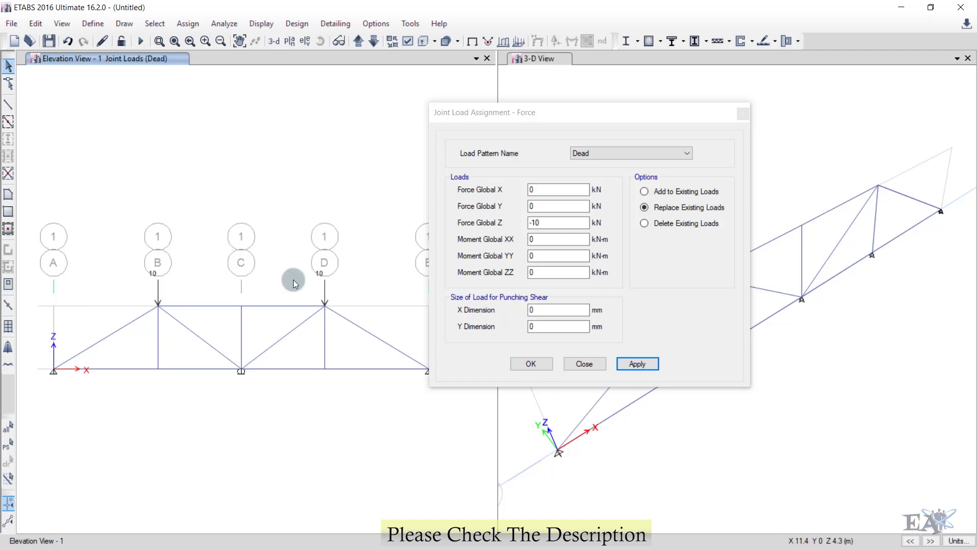
# - Assign a Dead joint force of -5 kN in Global Z to the Story1 joint at grid C and finish the load assignment
pyautogui.click(242, 306)
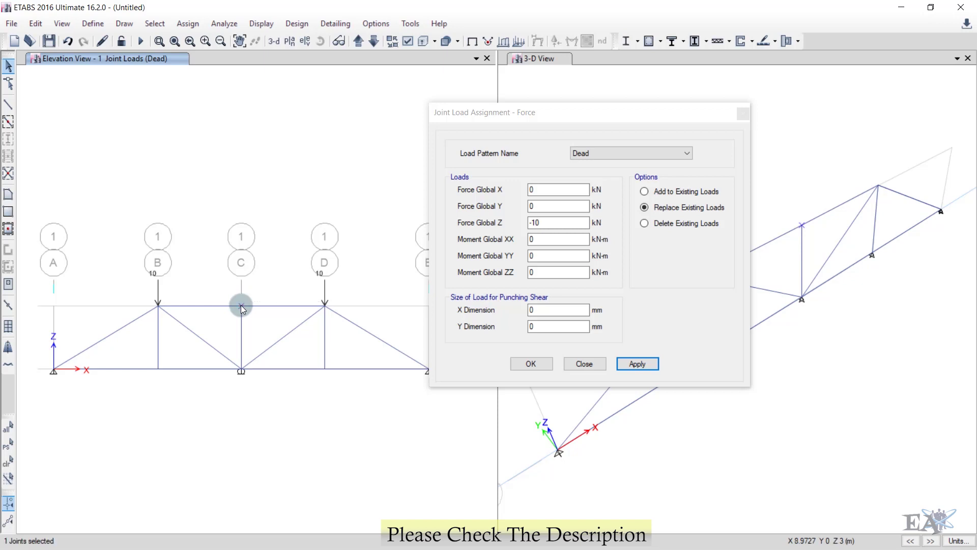
pyautogui.click(550, 223)
pyautogui.press('BackSpace')
pyautogui.press('BackSpace')
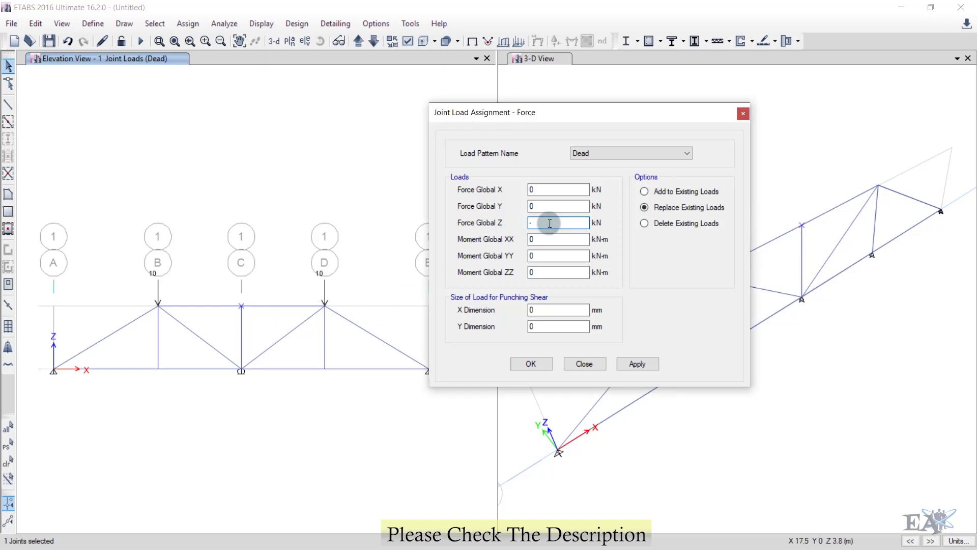
pyautogui.write('5')
pyautogui.click(642, 364)
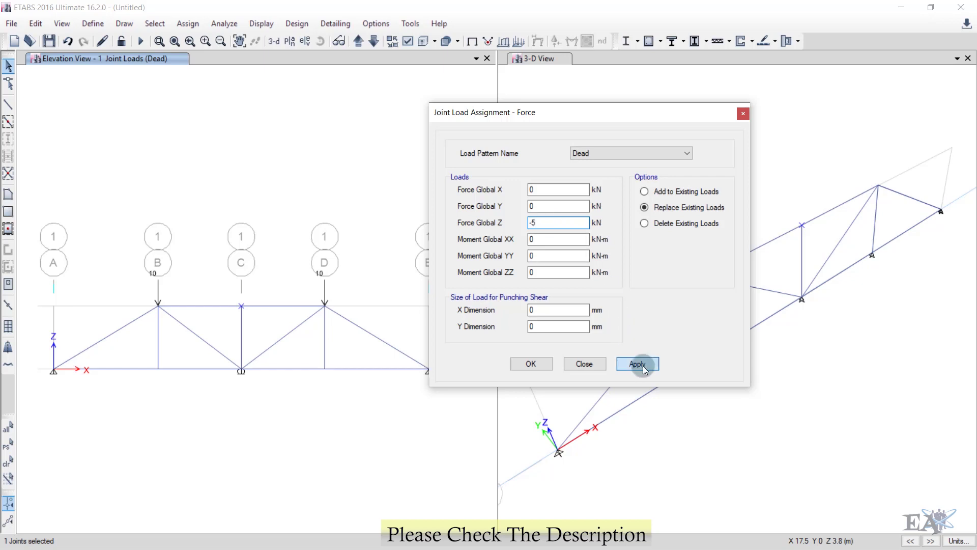
pyautogui.click(538, 398)
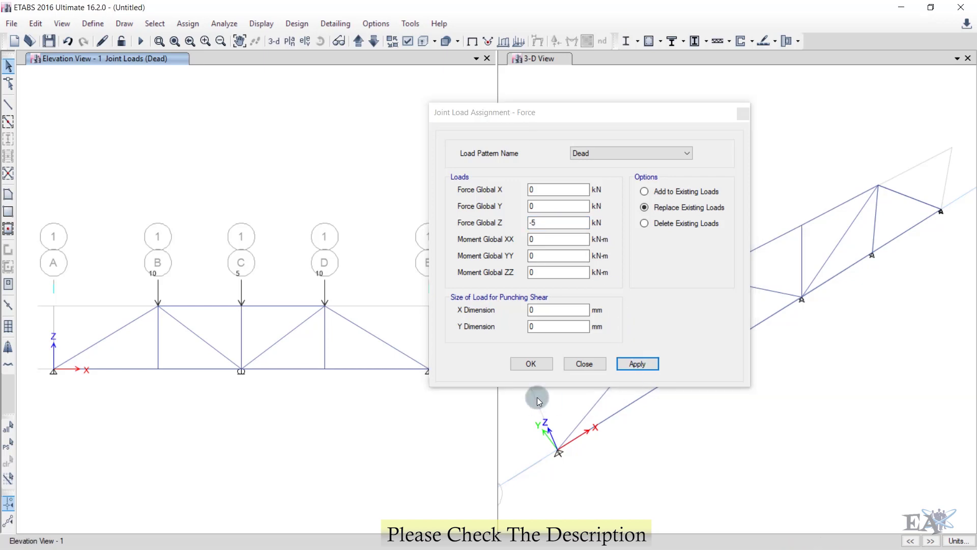
pyautogui.click(531, 364)
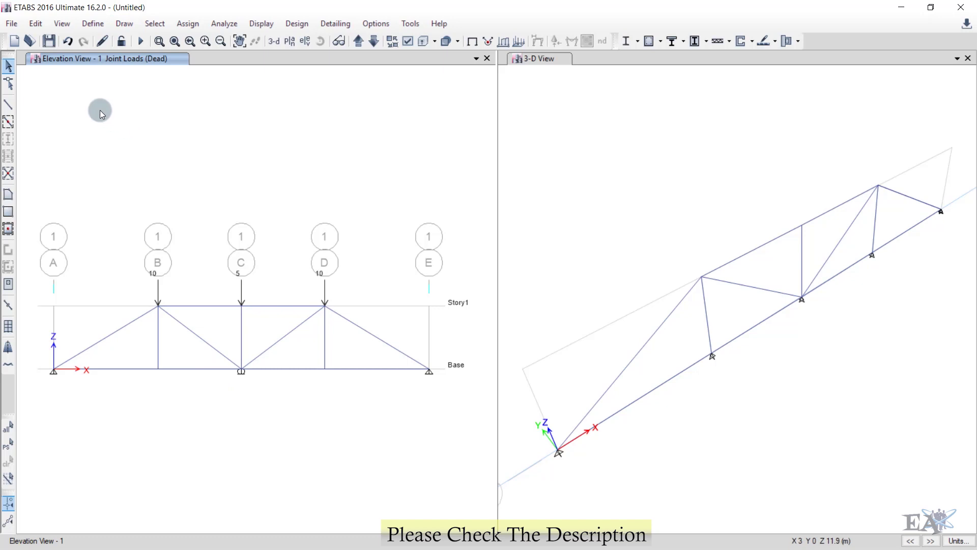
# - Modify the Dead load pattern to a self-weight multiplier of 0
pyautogui.click(85, 23)
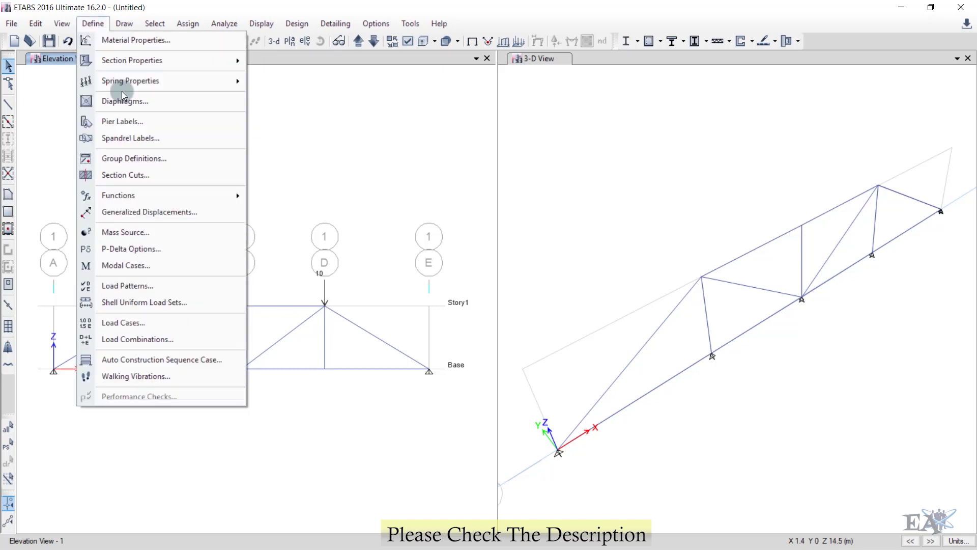
pyautogui.click(125, 285)
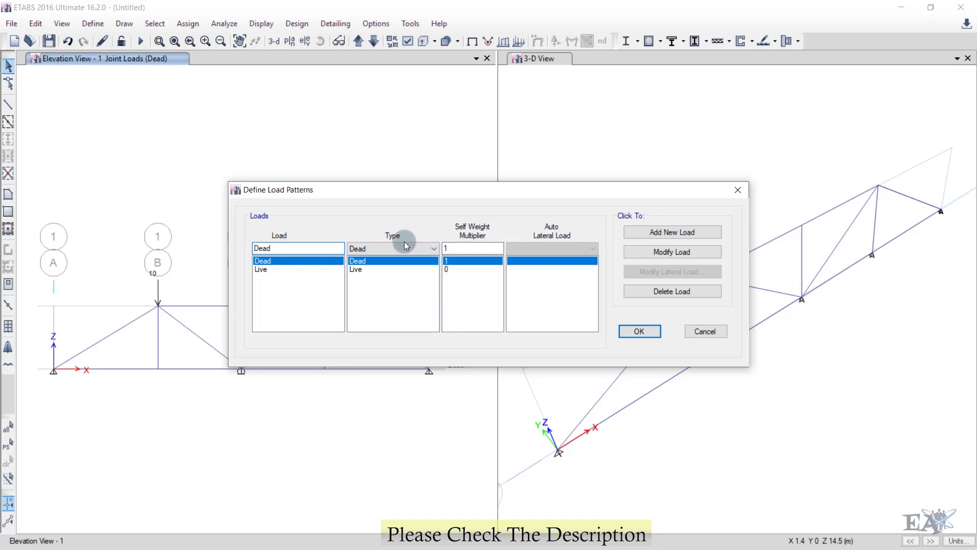
pyautogui.click(483, 248)
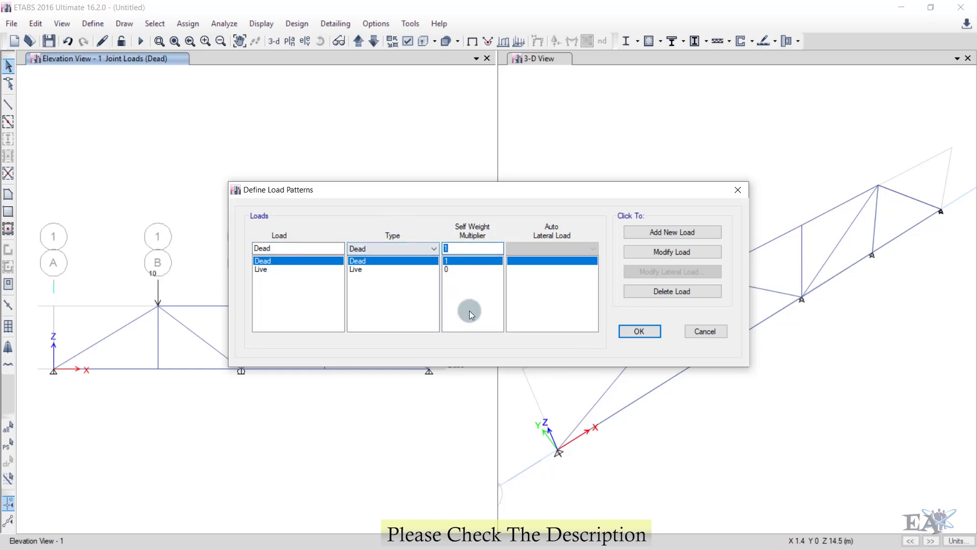
pyautogui.write('0')
pyautogui.click(661, 251)
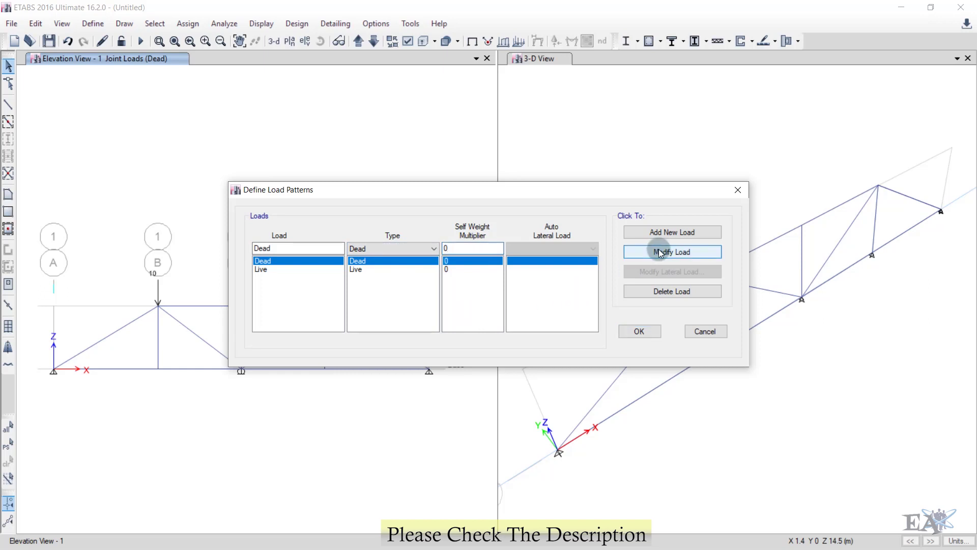
pyautogui.click(652, 330)
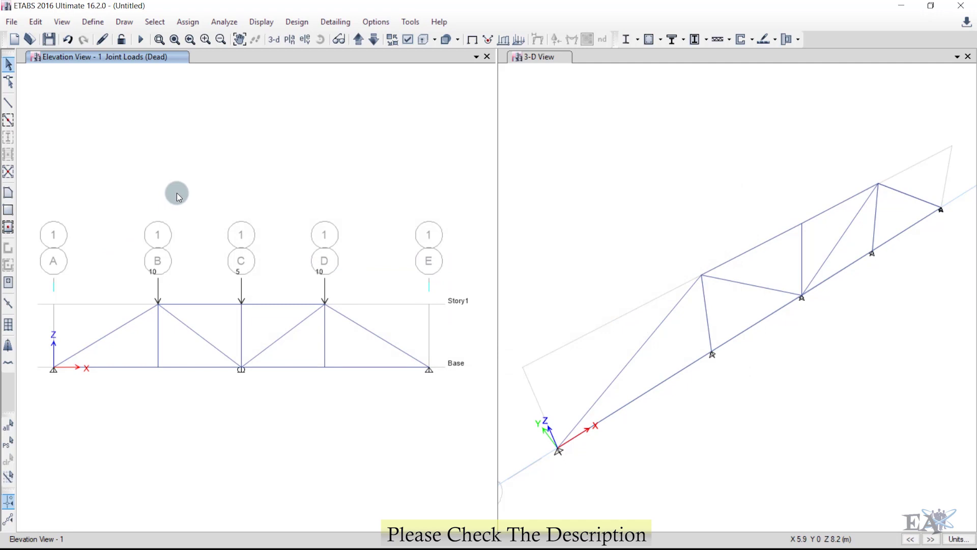
# - Run the analysis, saving the model as "truss analysis"
pyautogui.click(221, 22)
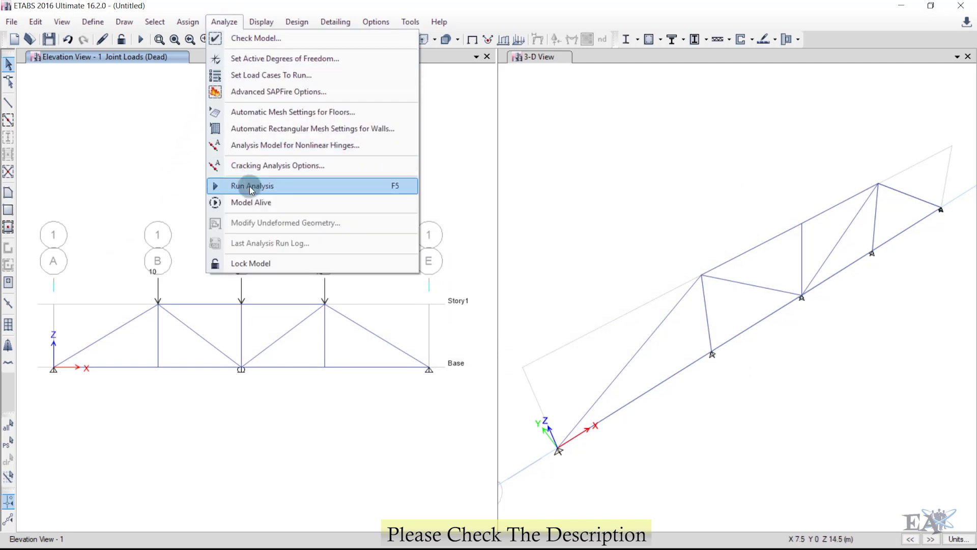
pyautogui.click(141, 41)
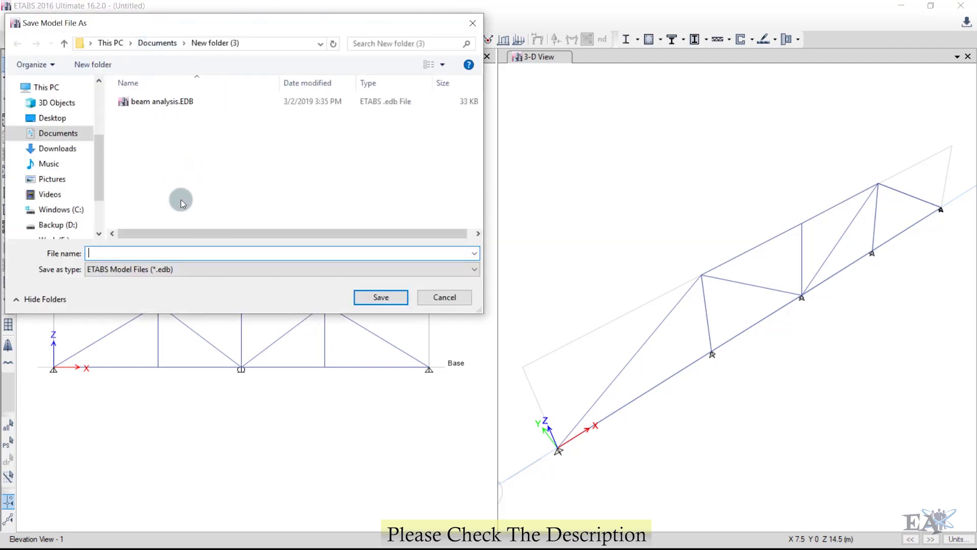
pyautogui.write('truss analysis')
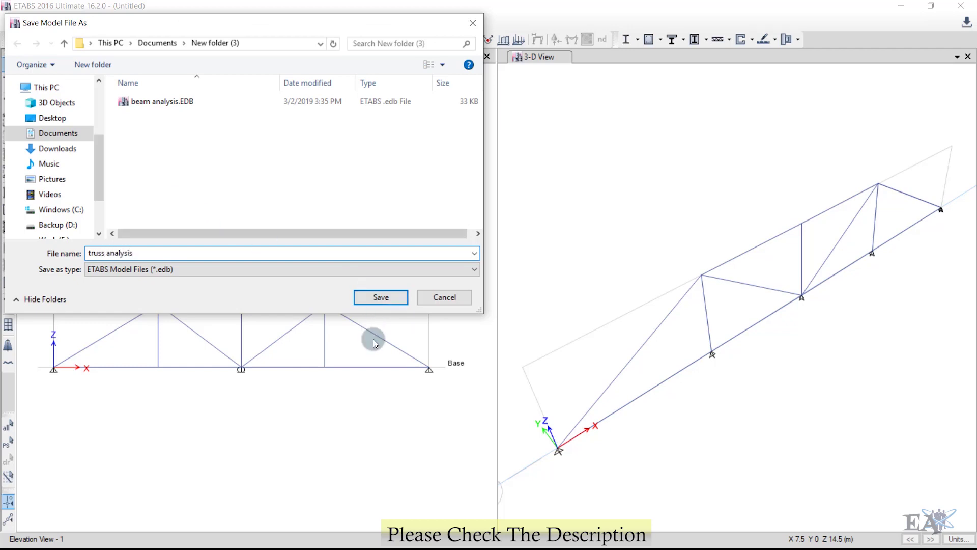
pyautogui.click(383, 299)
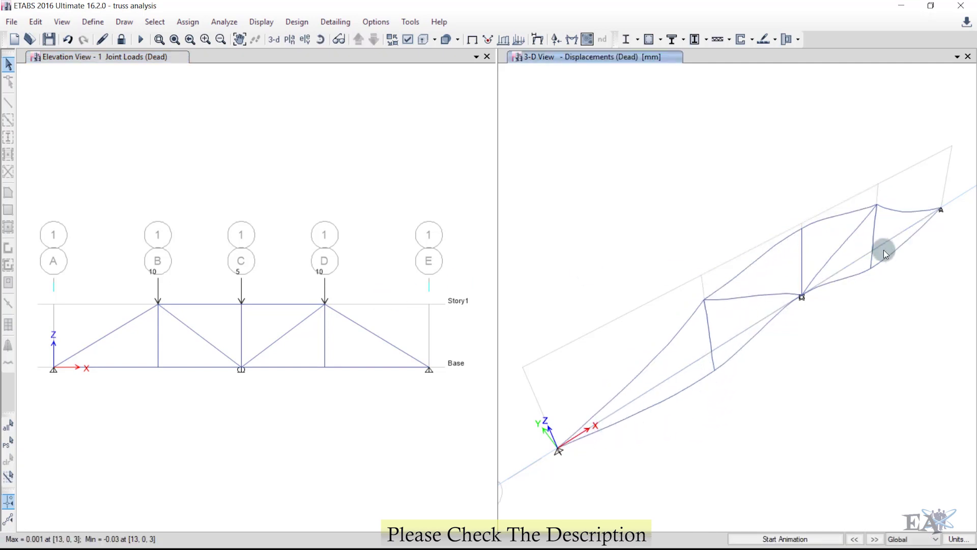
# - Display the Dead case deformed shape in the elevation view, then play and stop its animation
pyautogui.click(152, 56)
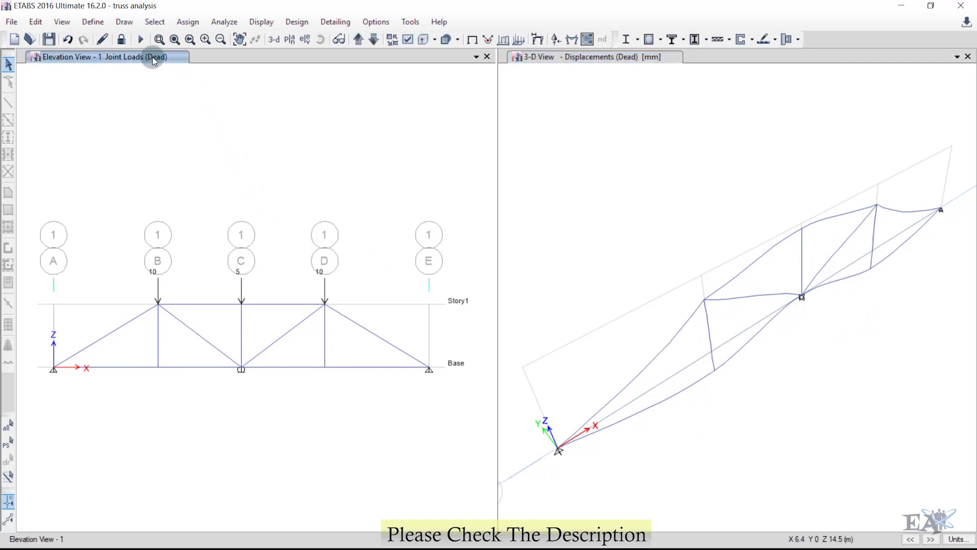
pyautogui.click(260, 23)
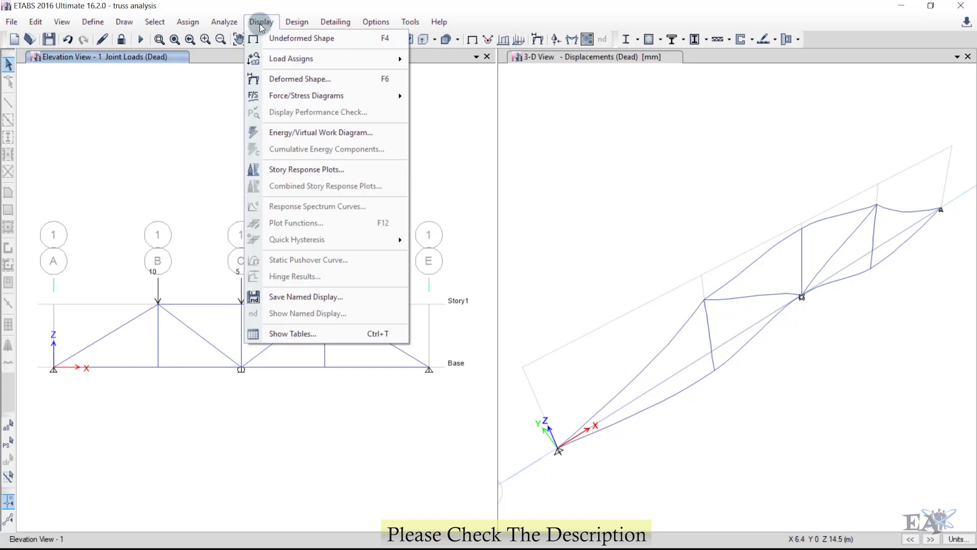
pyautogui.click(277, 78)
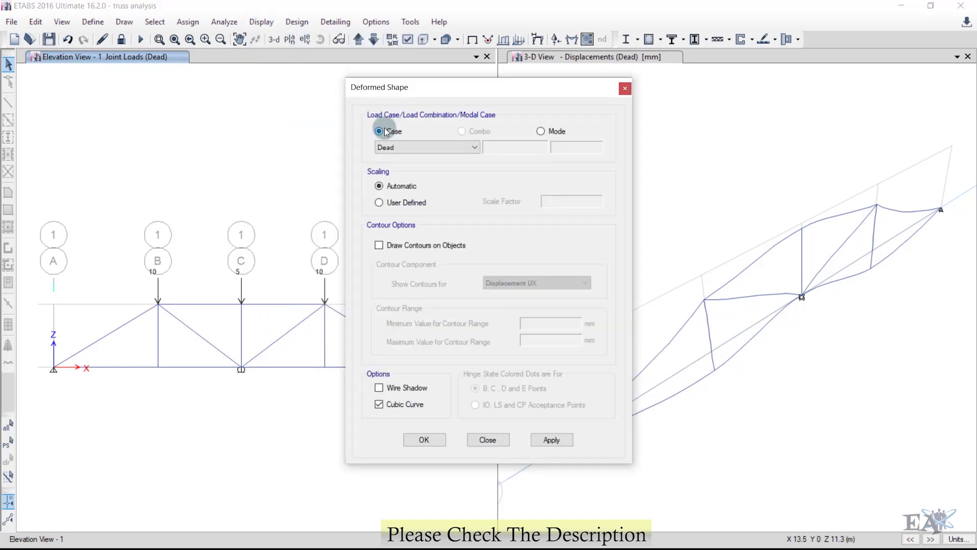
pyautogui.click(426, 441)
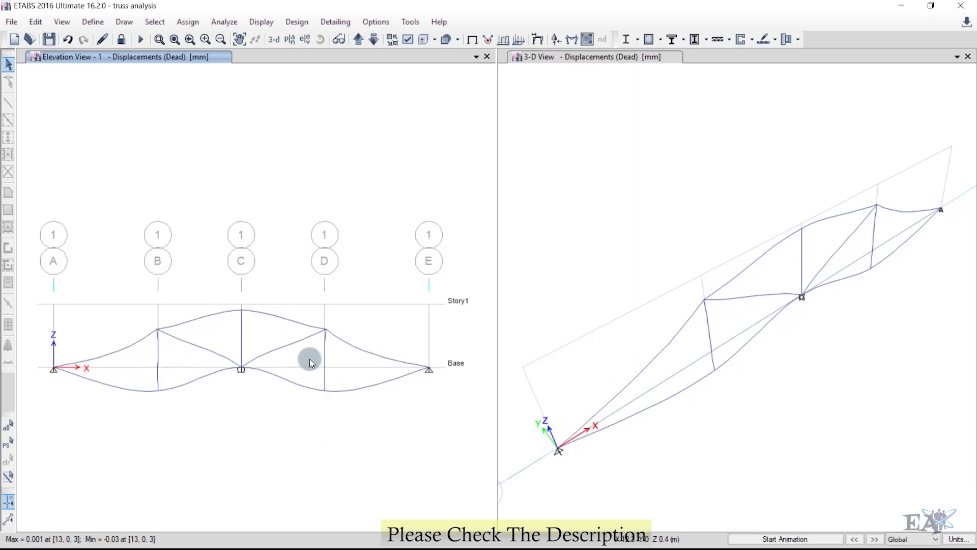
pyautogui.click(768, 540)
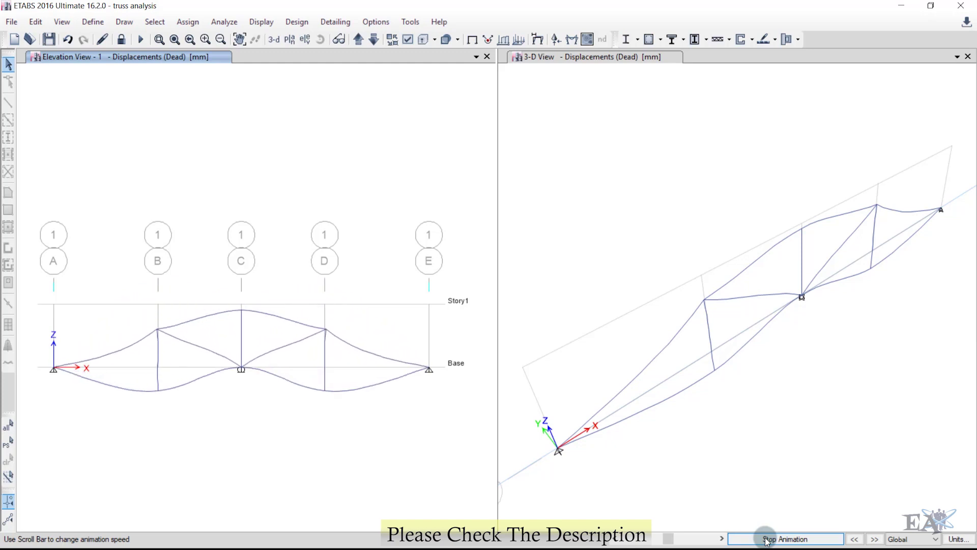
pyautogui.click(767, 539)
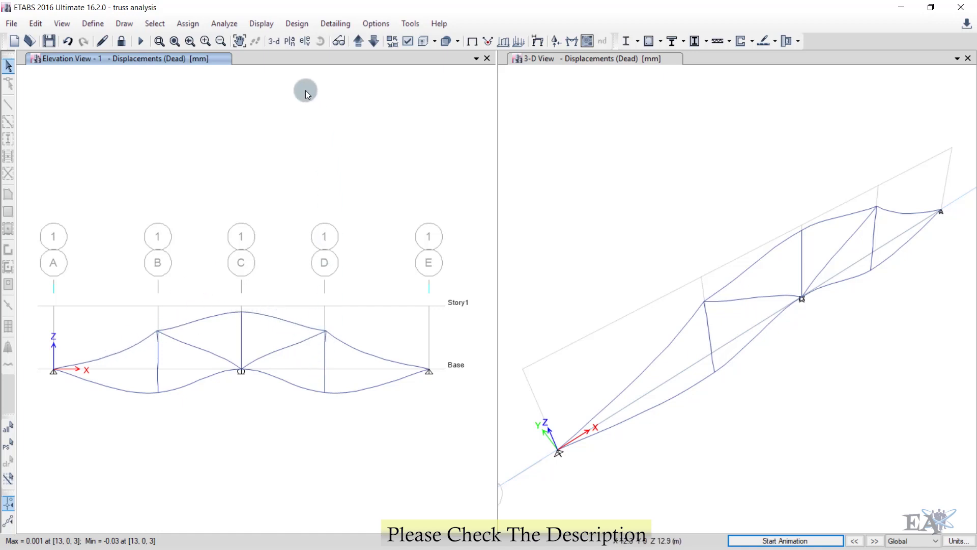
# - Display the Dead case axial force diagram in the elevation view, with values shown at controlling stations
pyautogui.click(260, 25)
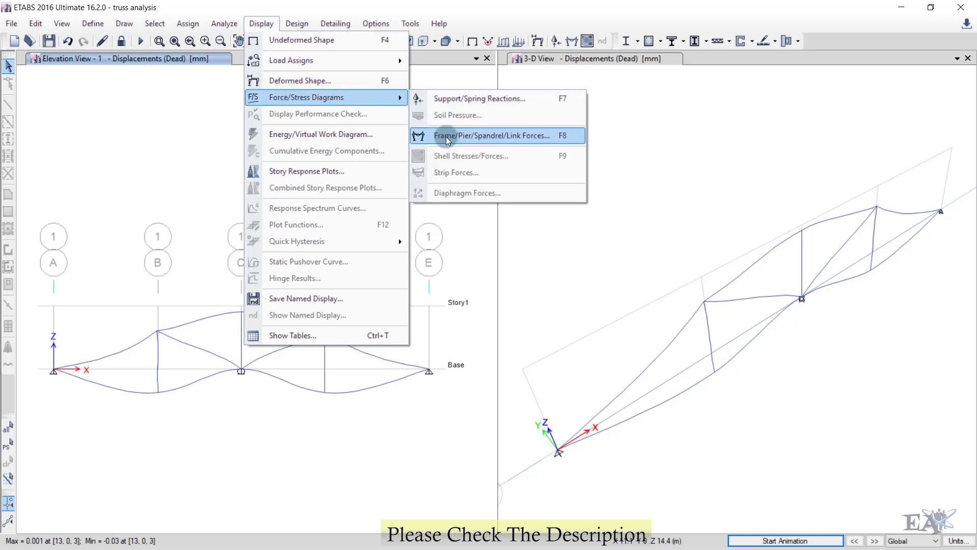
pyautogui.click(572, 41)
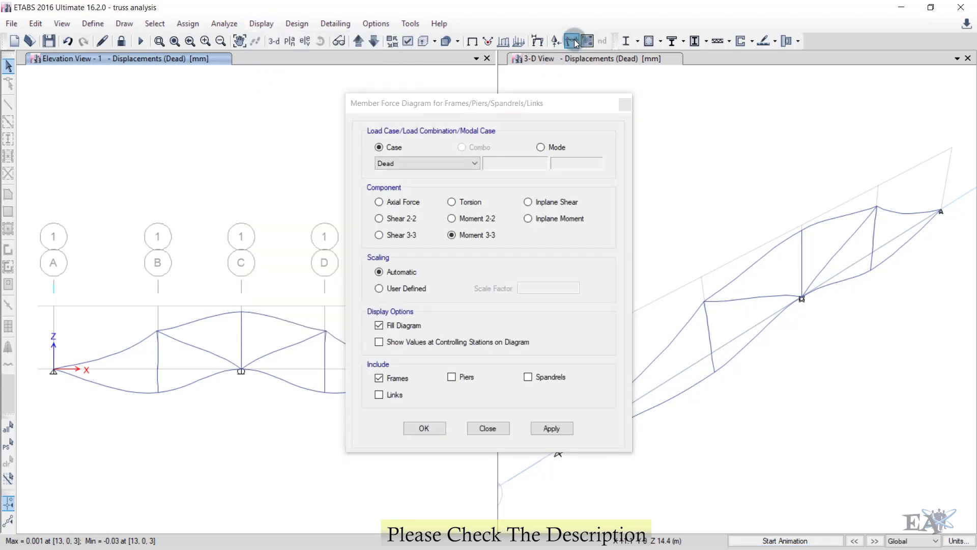
pyautogui.click(408, 201)
pyautogui.click(400, 202)
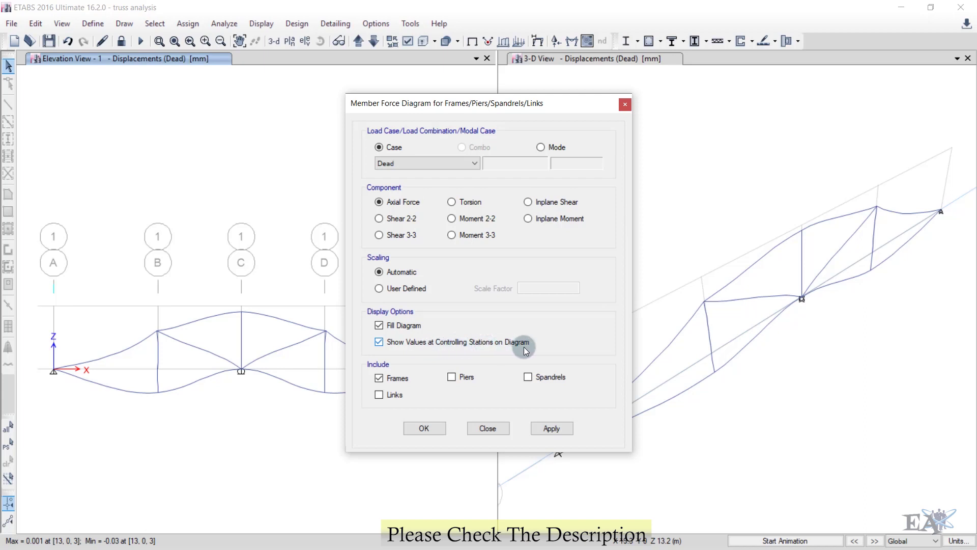
pyautogui.click(421, 428)
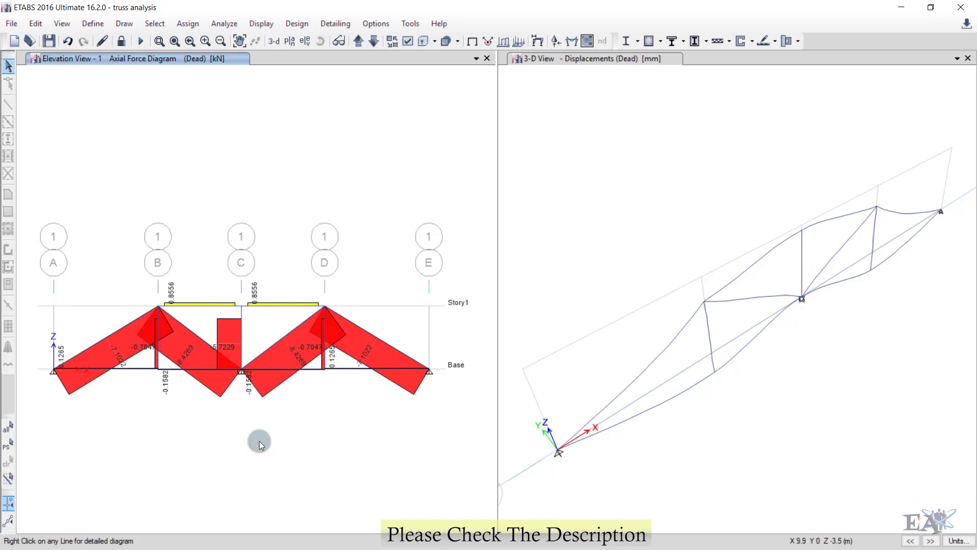
# - Inspect the detailed axial force diagrams of the top chord beam between grids C and D and the diagonal brace between grids A and B
pyautogui.click(273, 307)
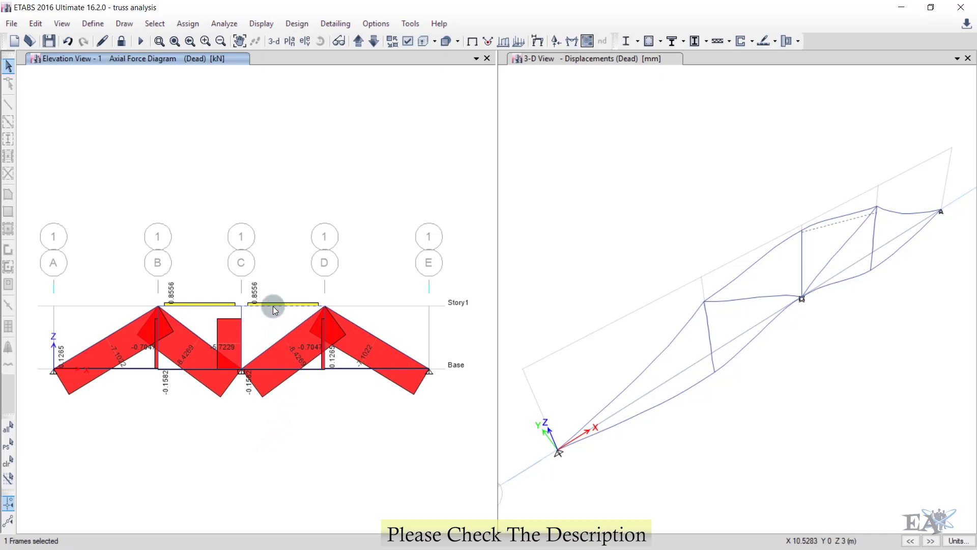
pyautogui.rightClick(274, 309)
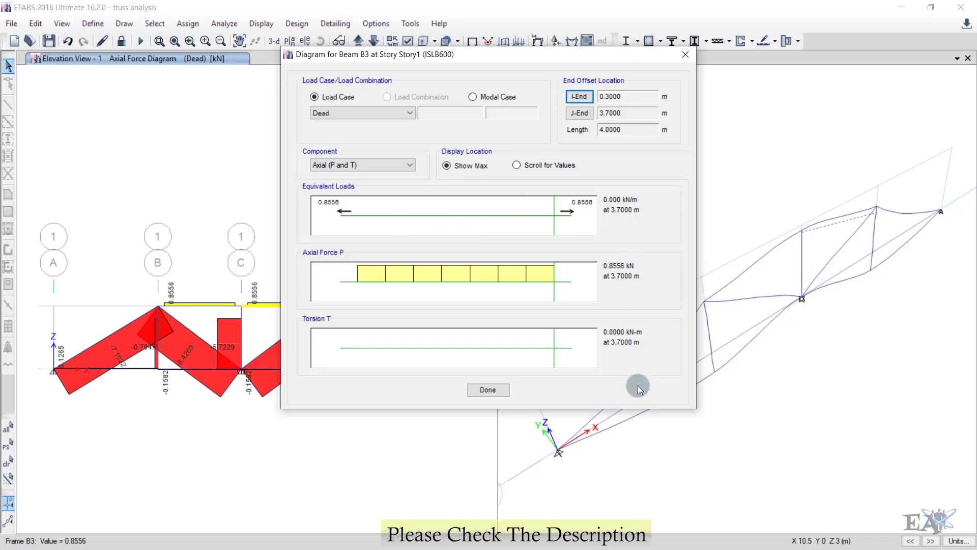
pyautogui.click(500, 393)
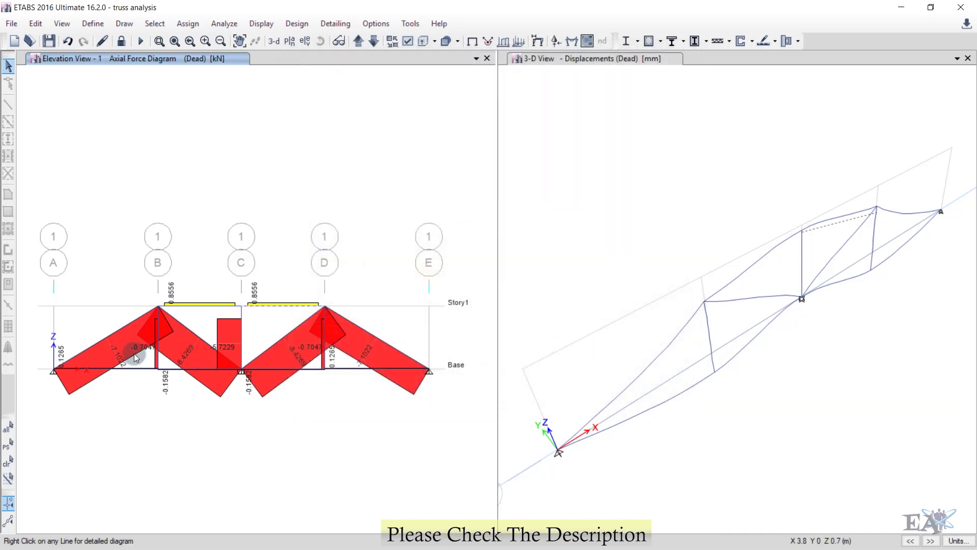
pyautogui.click(123, 328)
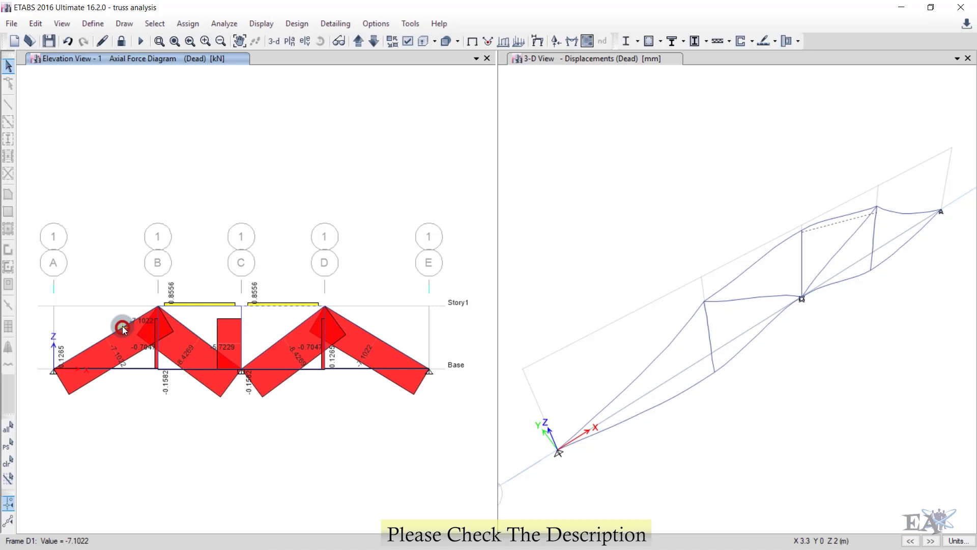
pyautogui.rightClick(122, 327)
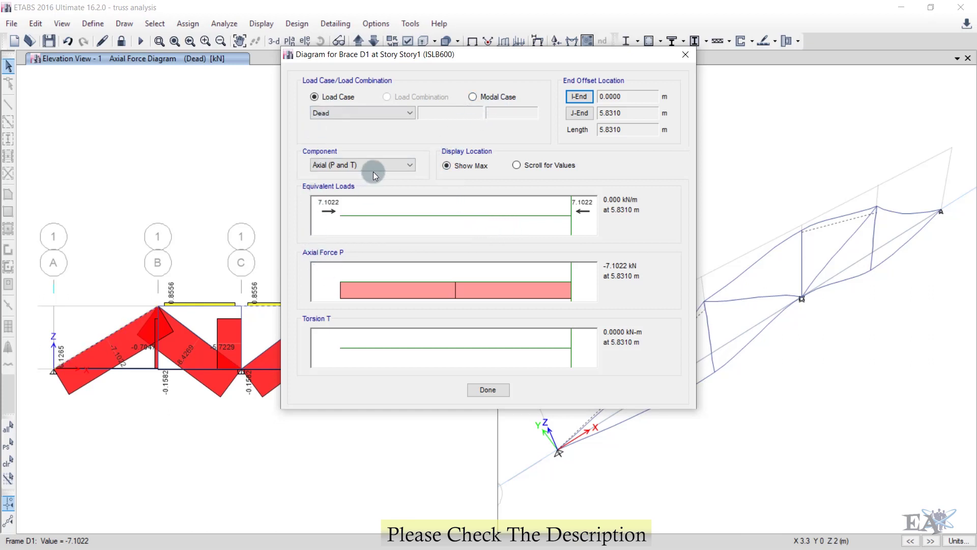
pyautogui.click(691, 53)
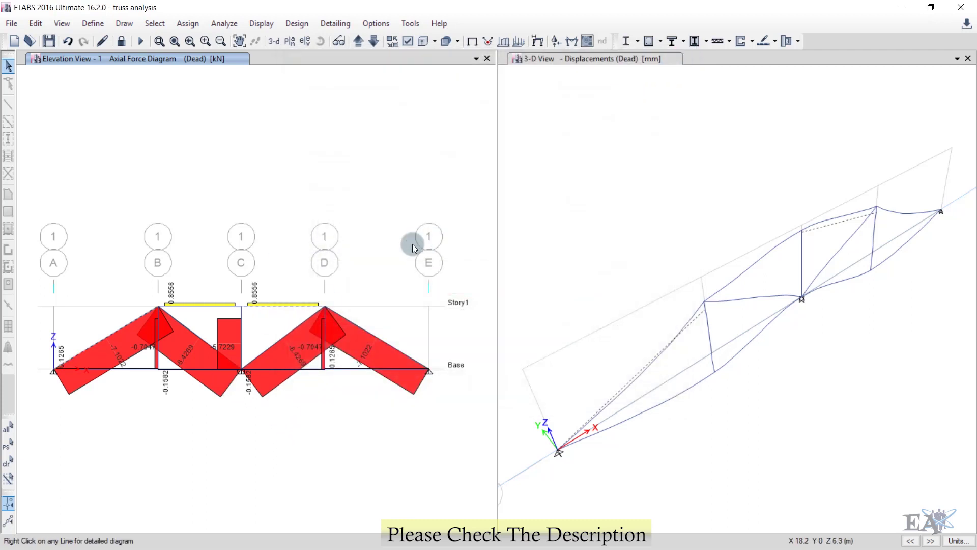
# - Display the Dead case Shear 2-2 diagram in the elevation view and examine the bottom chord members
pyautogui.click(571, 41)
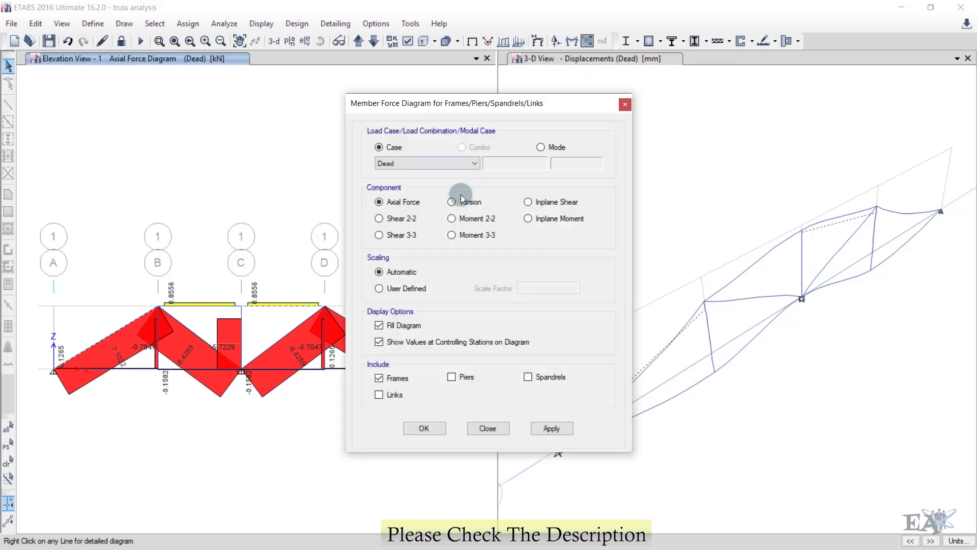
pyautogui.click(468, 219)
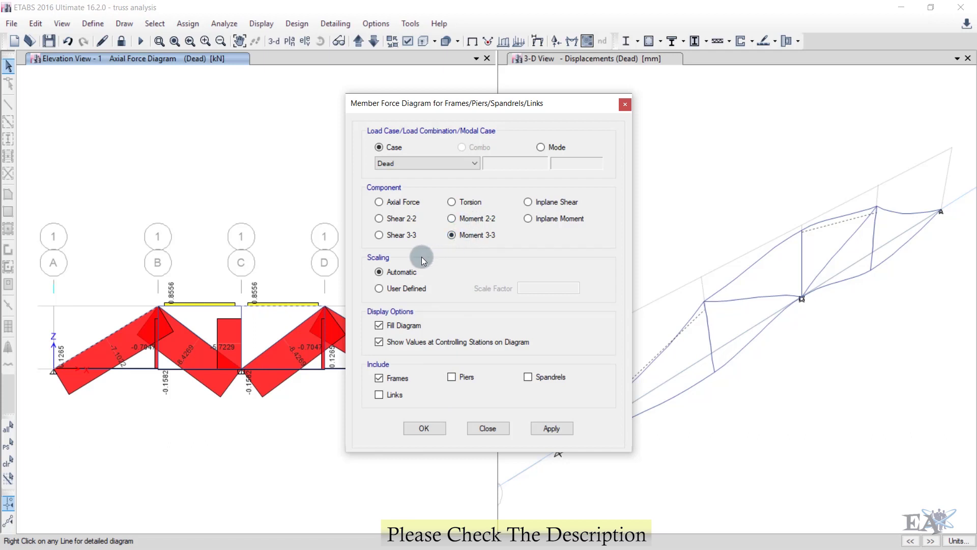
pyautogui.click(396, 218)
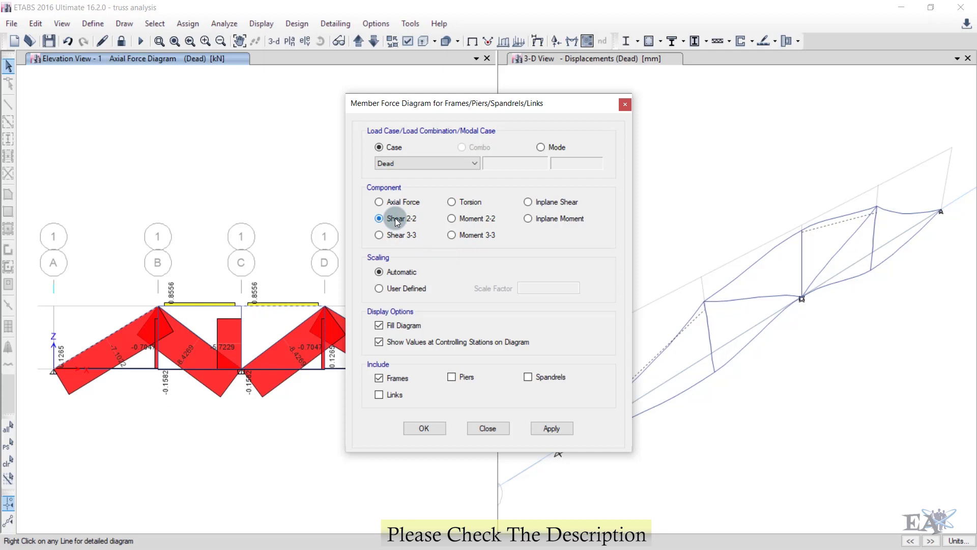
pyautogui.click(438, 429)
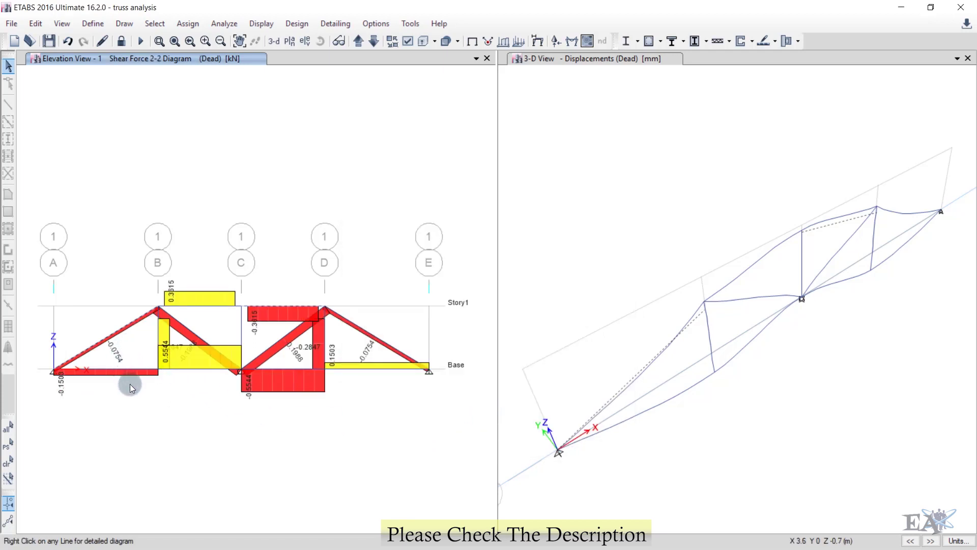
pyautogui.click(211, 369)
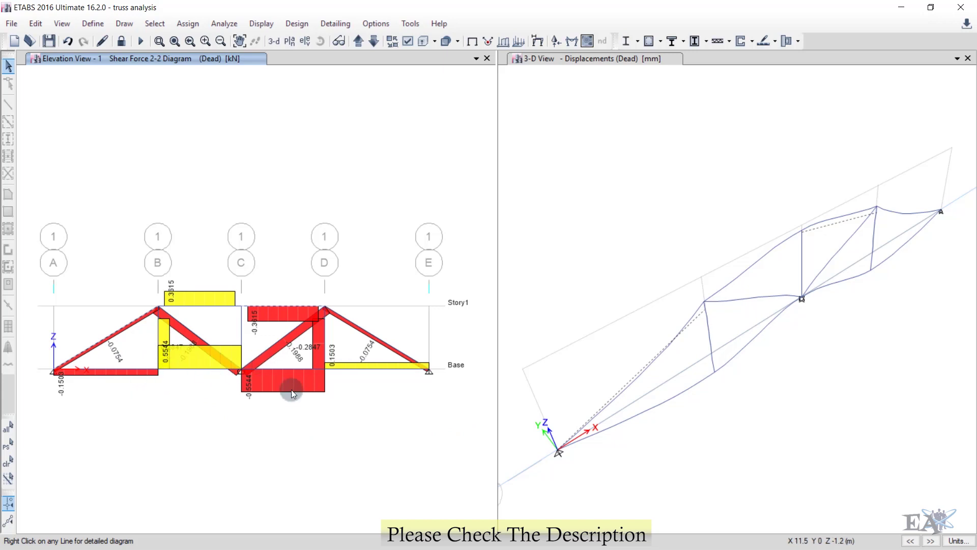
pyautogui.click(371, 366)
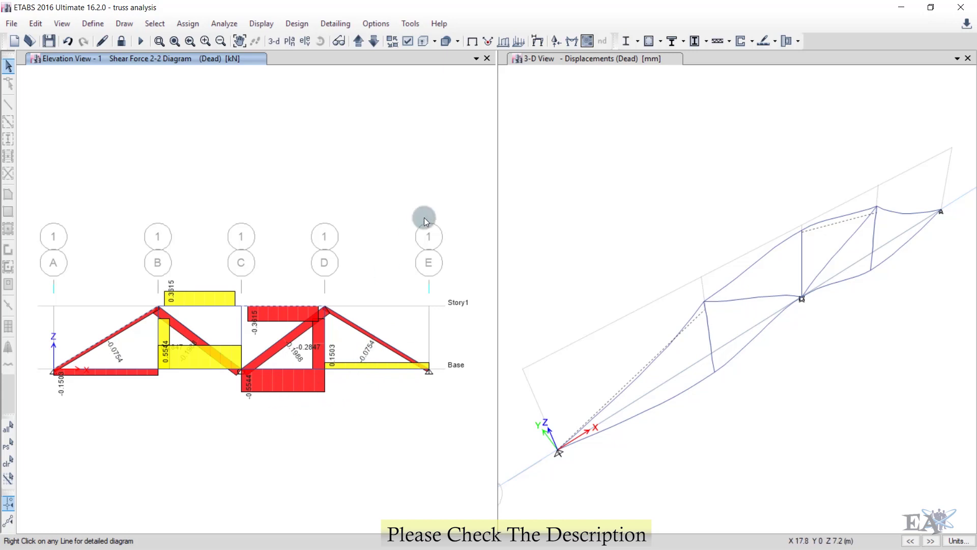
# - Display the Dead case Moment 3-3 diagram in the elevation view, filled and with values at controlling stations
pyautogui.click(572, 40)
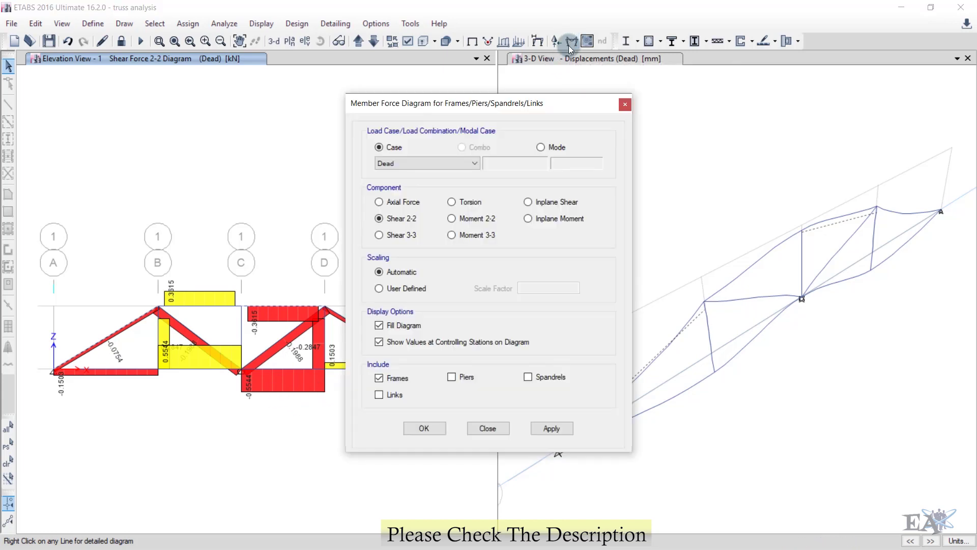
pyautogui.click(466, 237)
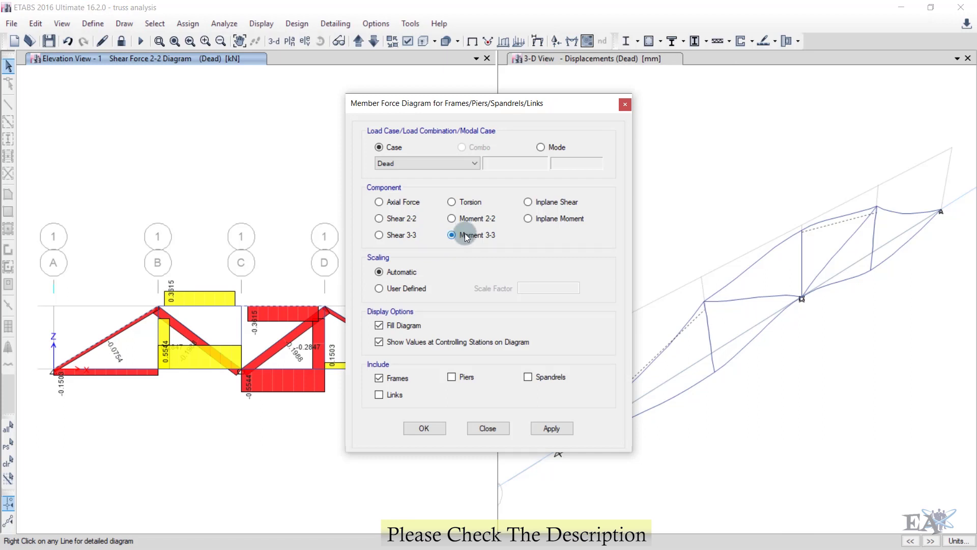
pyautogui.click(424, 428)
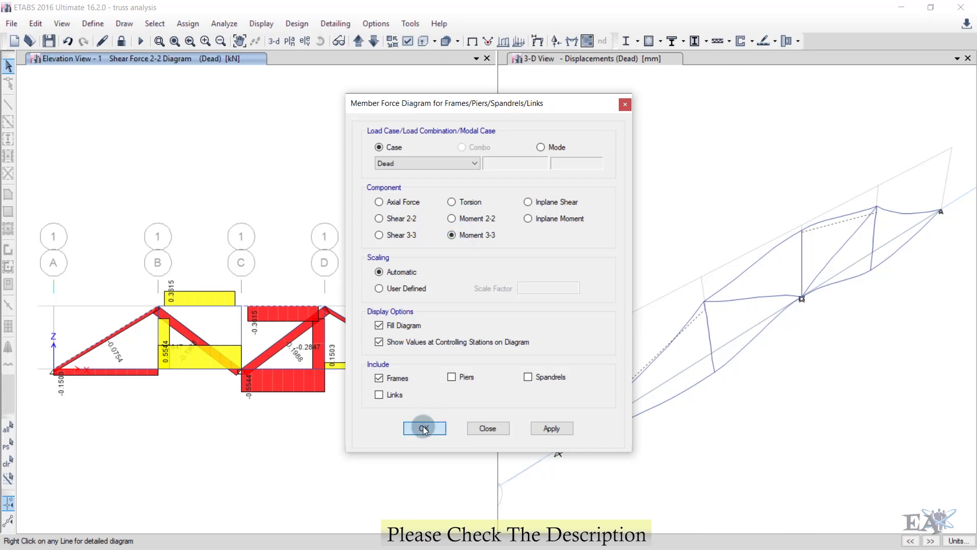